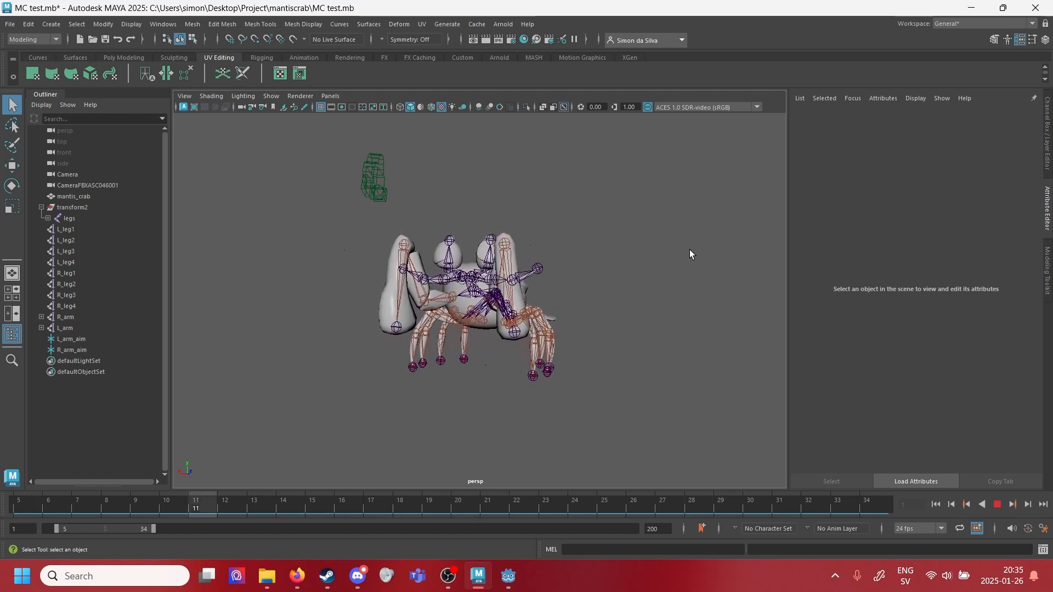
Stop the animation playback and open the Game Exporter's model export settings
{"action": "left_click", "coordinate": [996, 506]}
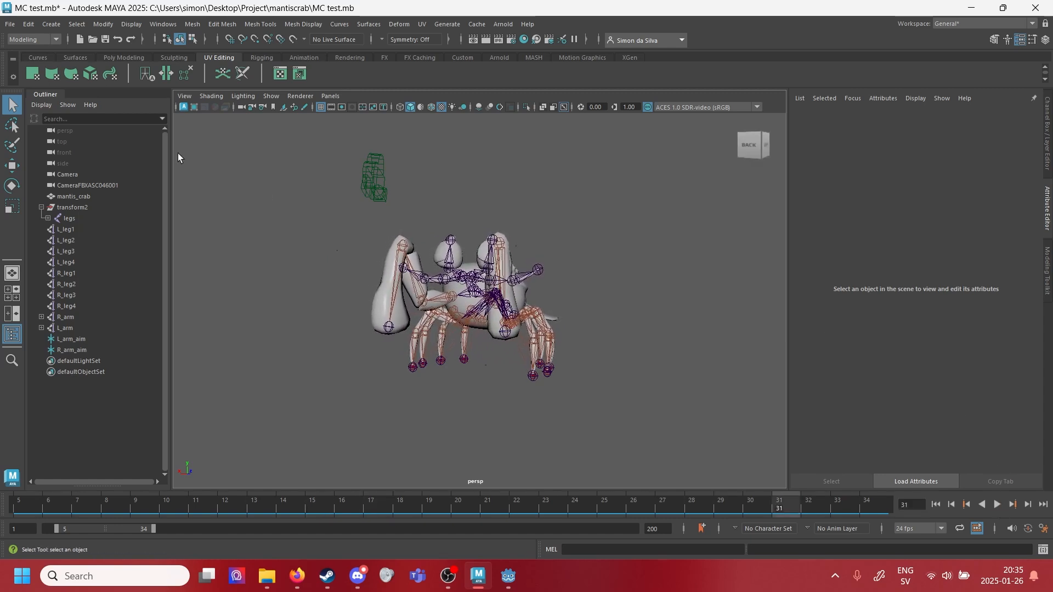
{"action": "left_click", "coordinate": [11, 25]}
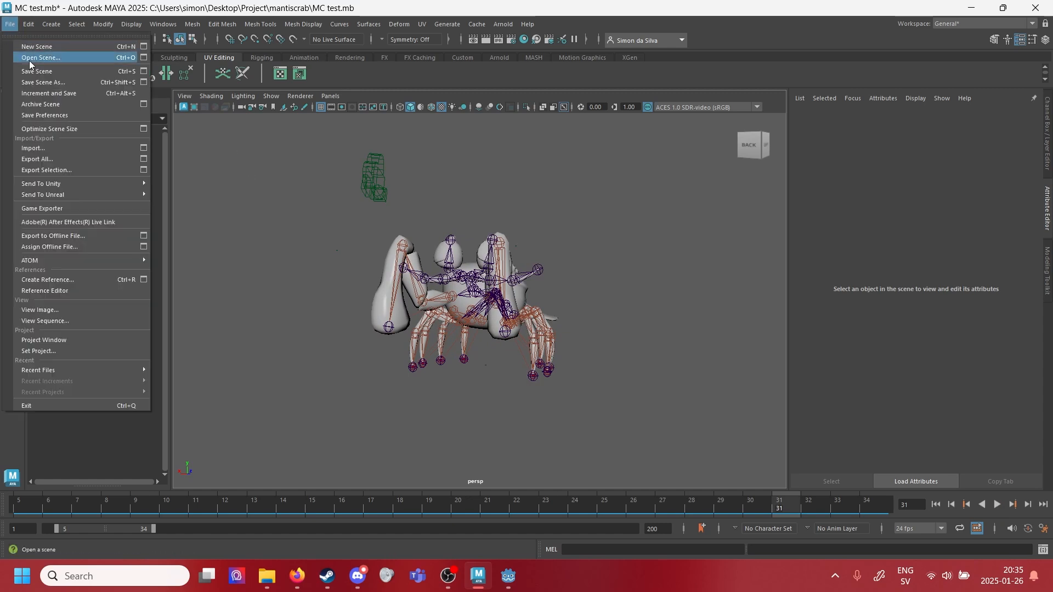
{"action": "left_click", "coordinate": [51, 209]}
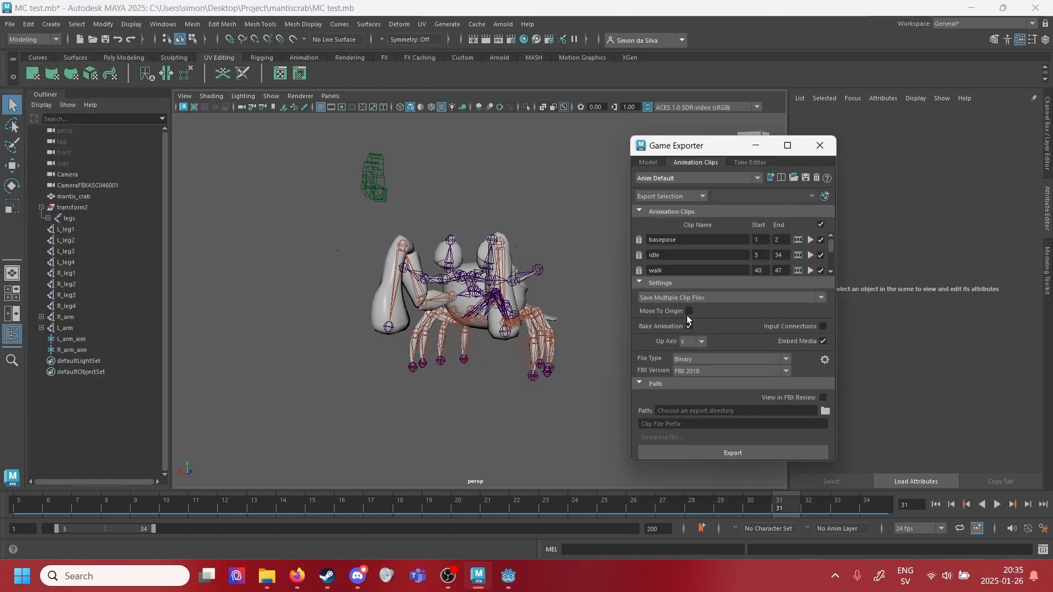
{"action": "left_click", "coordinate": [642, 163]}
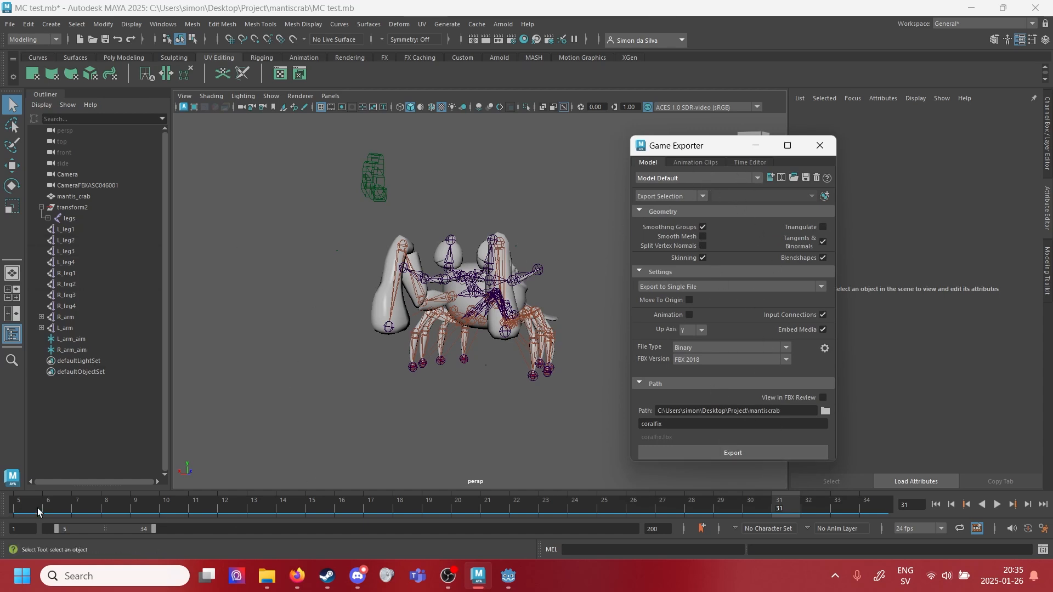
Extend the playback range to start at frame 1 and move the current time to frame 1
{"action": "left_click_drag", "start_coordinate": [57, 532], "coordinate": [44, 528]}
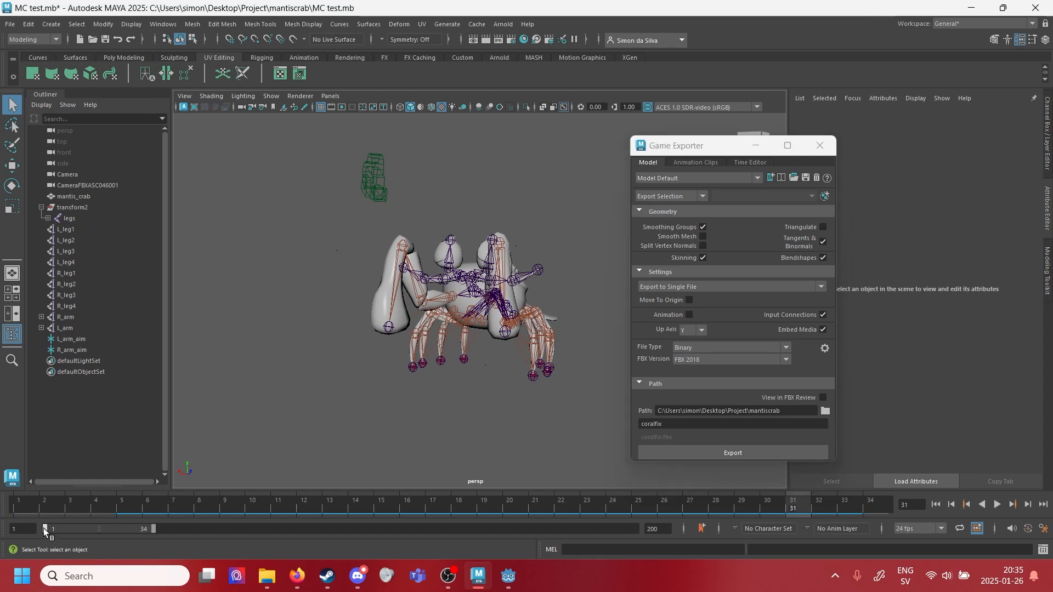
{"action": "left_click", "coordinate": [28, 504]}
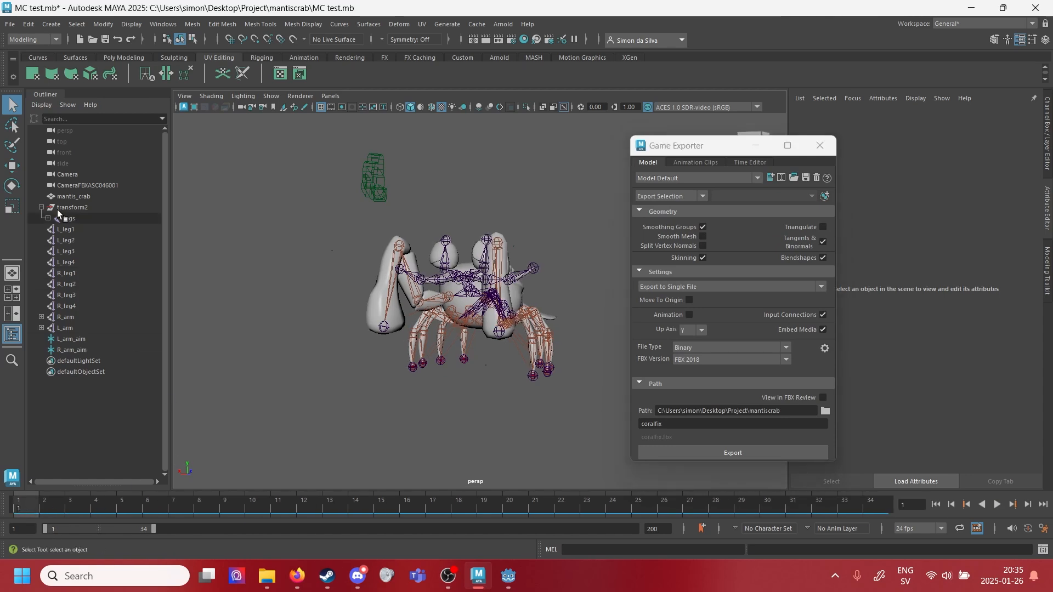
Select transform2 with its entire joint hierarchy plus the mantis_crab mesh, and export the selection as a model
{"action": "left_click", "coordinate": [48, 220], "text": "shift"}
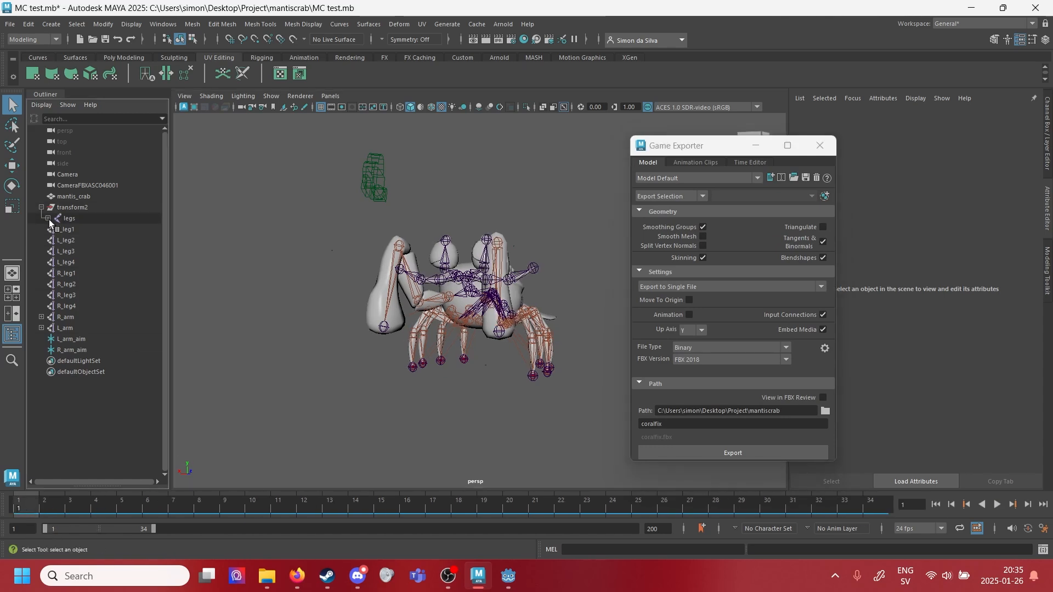
{"action": "left_click", "coordinate": [75, 218]}
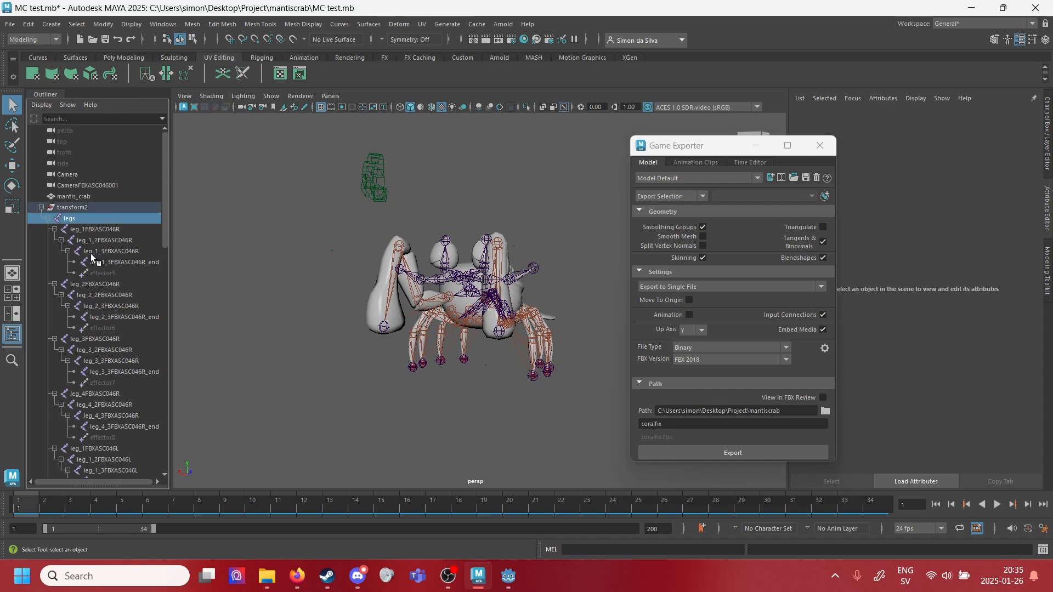
{"action": "scroll", "coordinate": [113, 325], "scroll_direction": "down", "scroll_amount": 8}
{"action": "scroll", "coordinate": [116, 335], "scroll_direction": "up", "scroll_amount": 8}
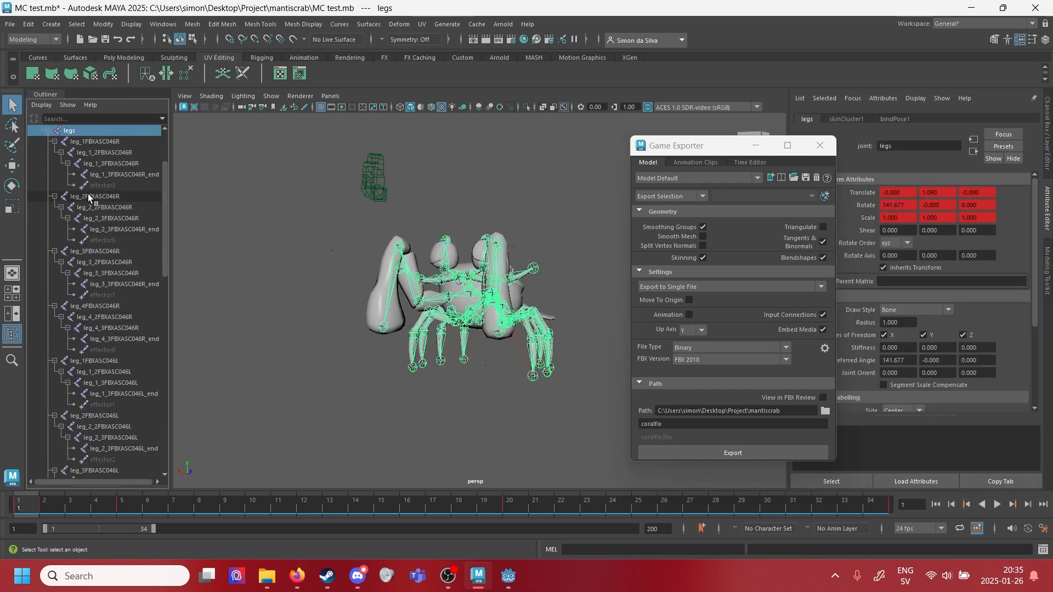
{"action": "left_click", "coordinate": [83, 208]}
{"action": "scroll", "coordinate": [90, 274], "scroll_direction": "down", "scroll_amount": 15}
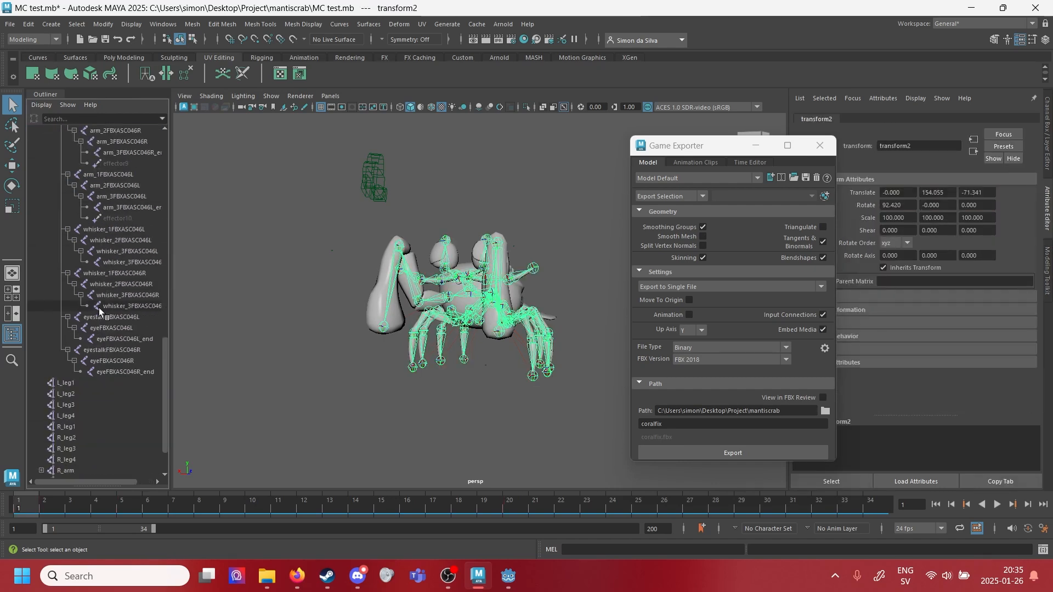
{"action": "left_click", "coordinate": [118, 371], "text": "shift"}
{"action": "scroll", "coordinate": [110, 304], "scroll_direction": "up", "scroll_amount": 15}
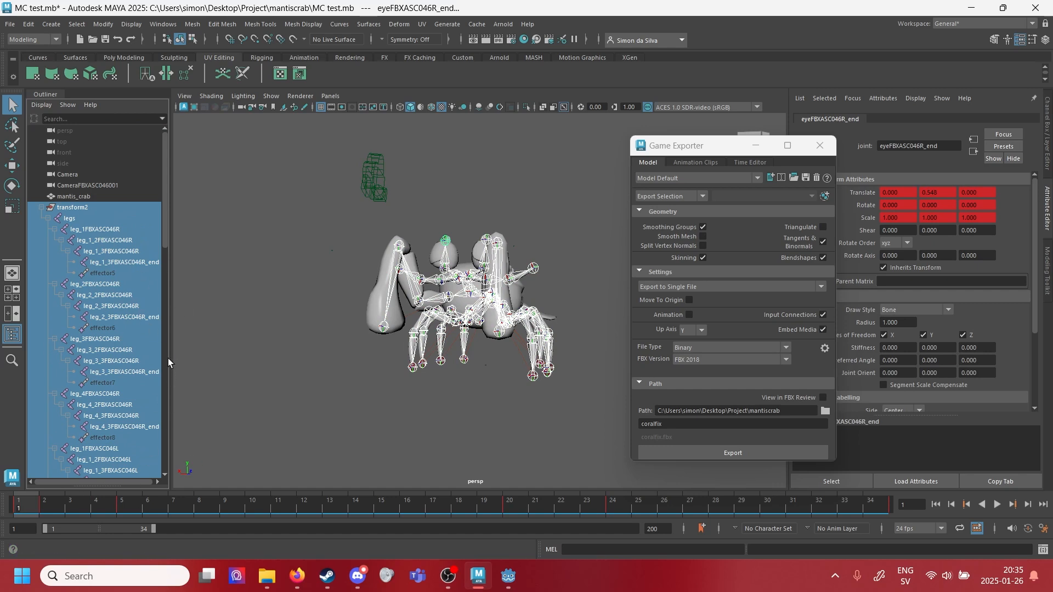
{"action": "left_click", "coordinate": [73, 197], "text": "ctrl"}
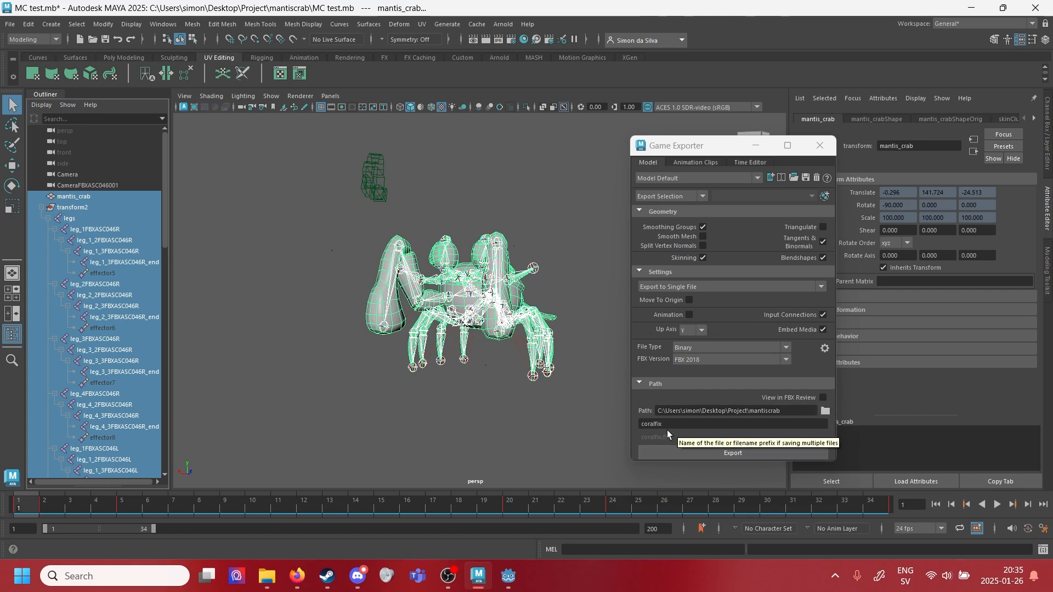
{"action": "left_click", "coordinate": [731, 454]}
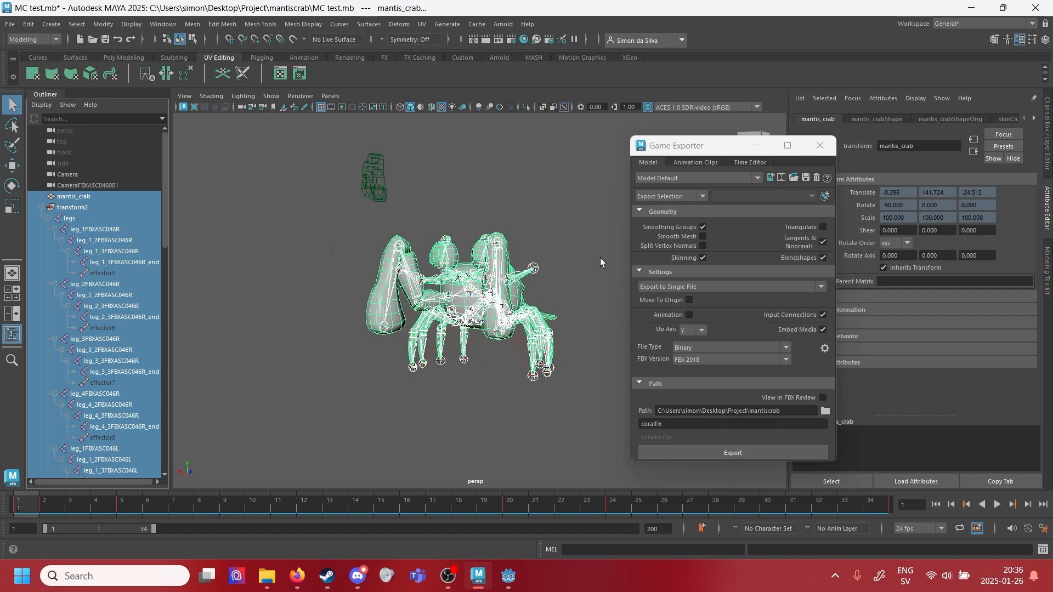
Show the Game Exporter's animation clip settings and enlarge the window to review the full clip list
{"action": "left_click", "coordinate": [683, 163]}
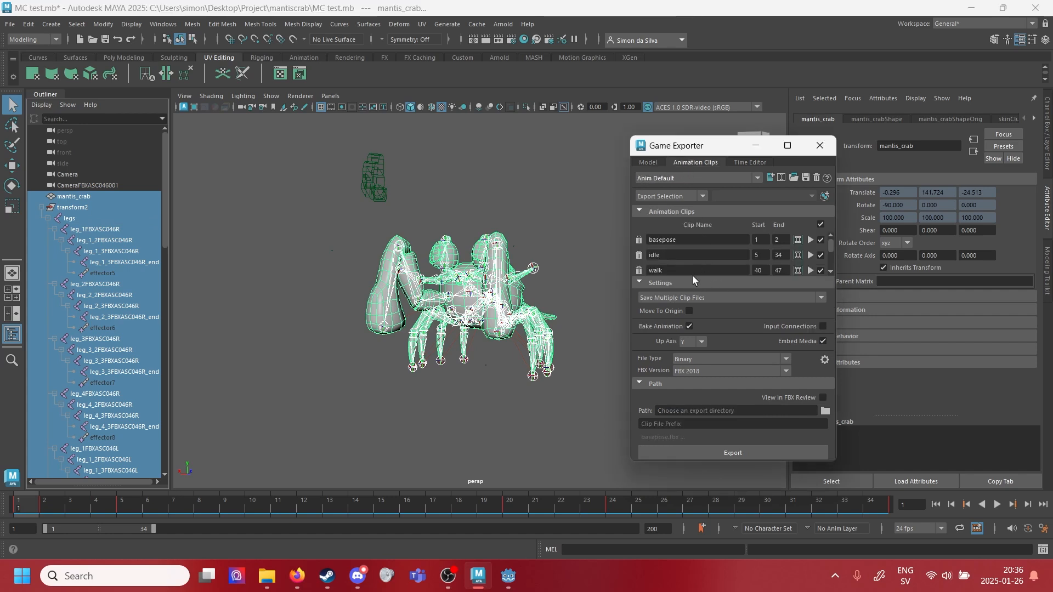
{"action": "left_click_drag", "start_coordinate": [725, 136], "coordinate": [724, 74]}
{"action": "left_click_drag", "start_coordinate": [829, 201], "coordinate": [835, 245]}
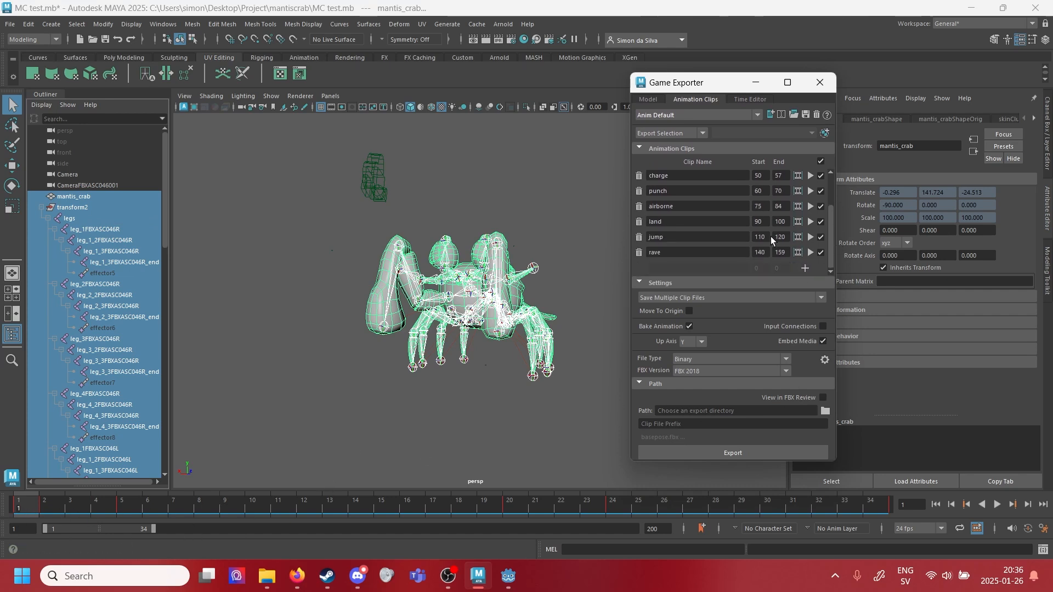
{"action": "scroll", "coordinate": [756, 235], "scroll_direction": "up", "scroll_amount": 2}
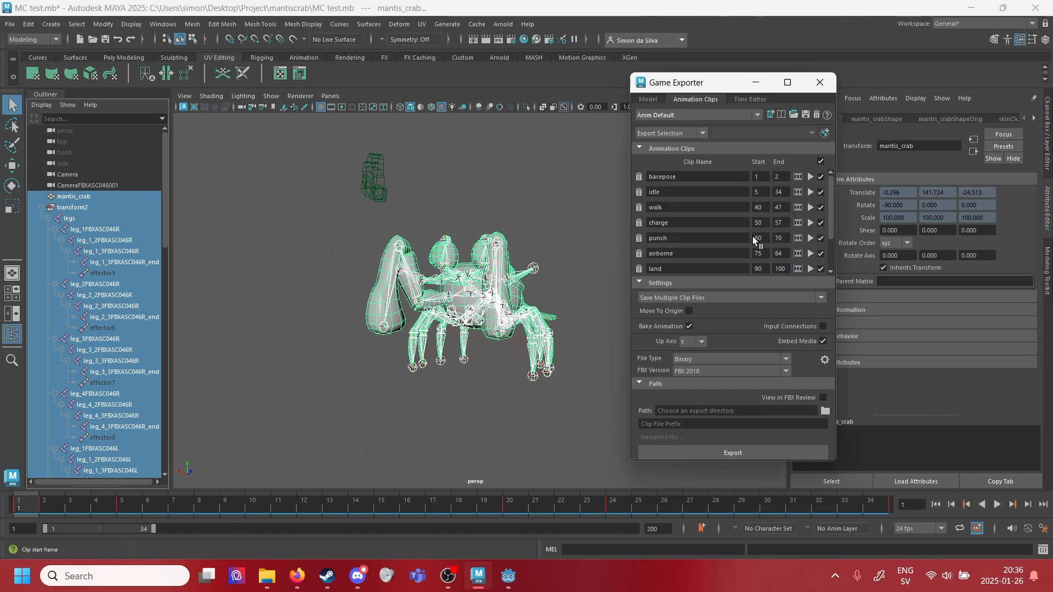
Preview the idle and walk clips from the clip list, and stop the playback
{"action": "left_click", "coordinate": [811, 192]}
{"action": "left_click", "coordinate": [563, 259]}
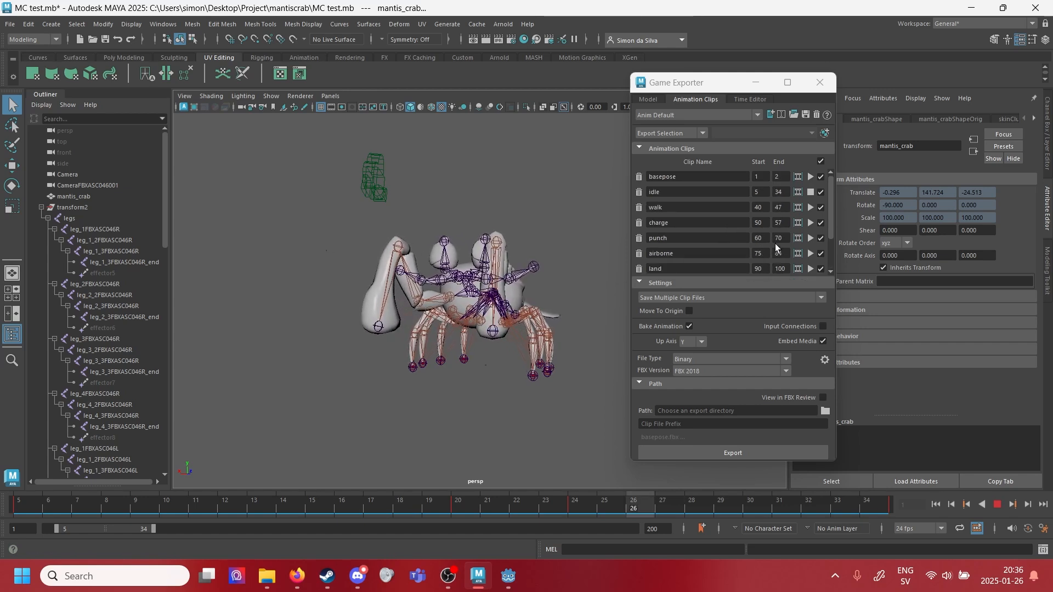
{"action": "left_click", "coordinate": [811, 207]}
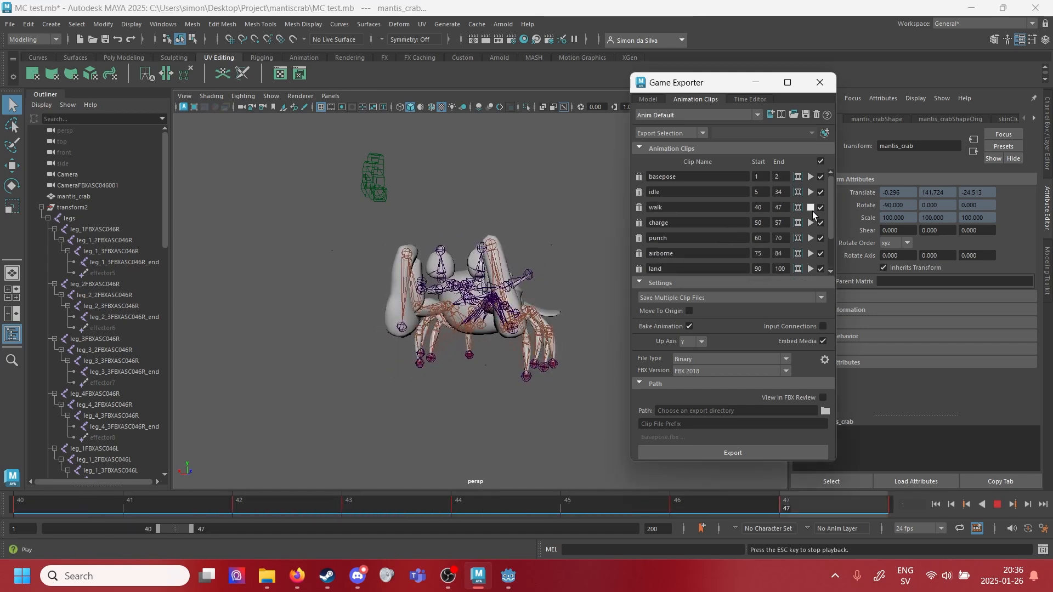
{"action": "left_click", "coordinate": [811, 208]}
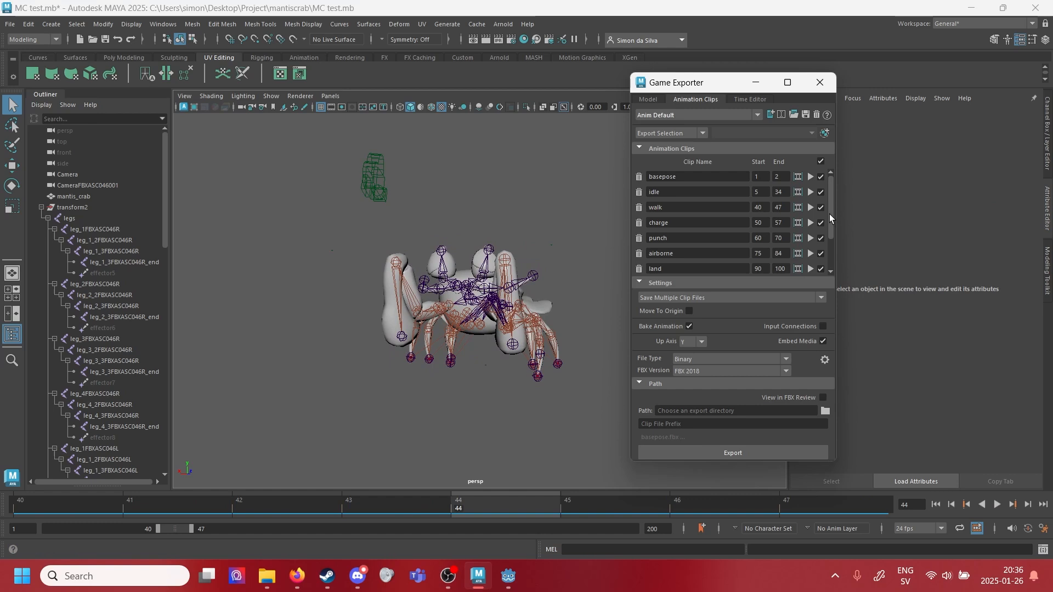
Exclude the basepose clip from the animation export, check the remaining clips and activate the clip file prefix field
{"action": "left_click", "coordinate": [821, 177]}
{"action": "scroll", "coordinate": [830, 202], "scroll_direction": "down", "scroll_amount": 1}
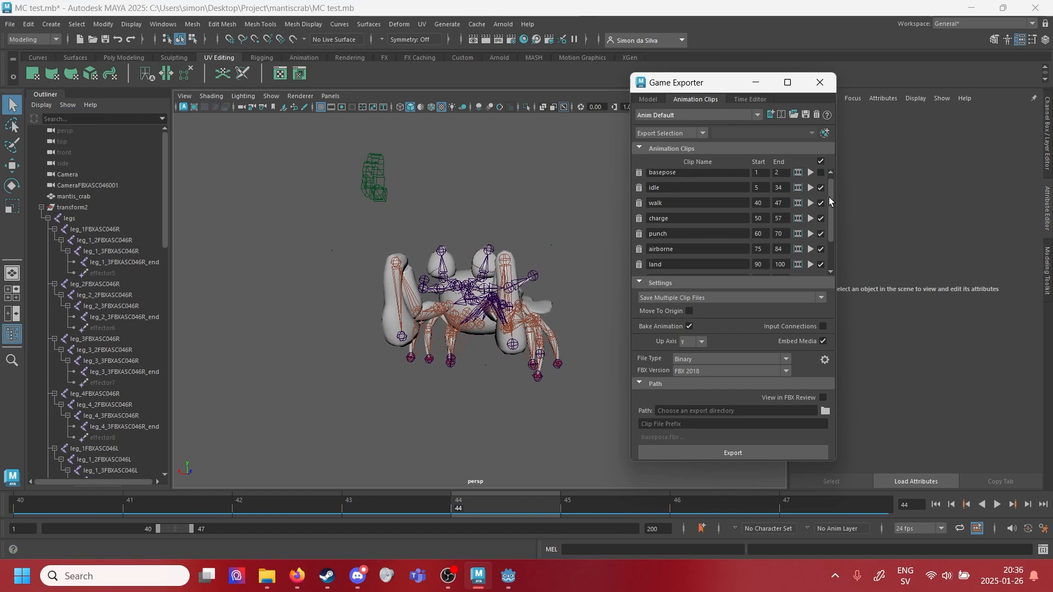
{"action": "scroll", "coordinate": [828, 196], "scroll_direction": "down", "scroll_amount": 3}
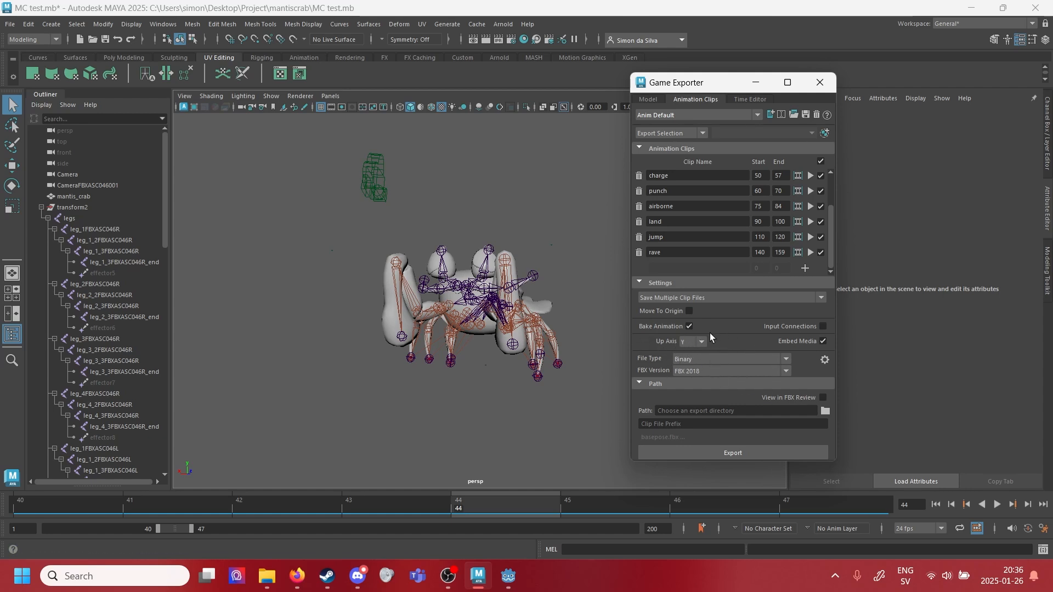
{"action": "left_click", "coordinate": [647, 426]}
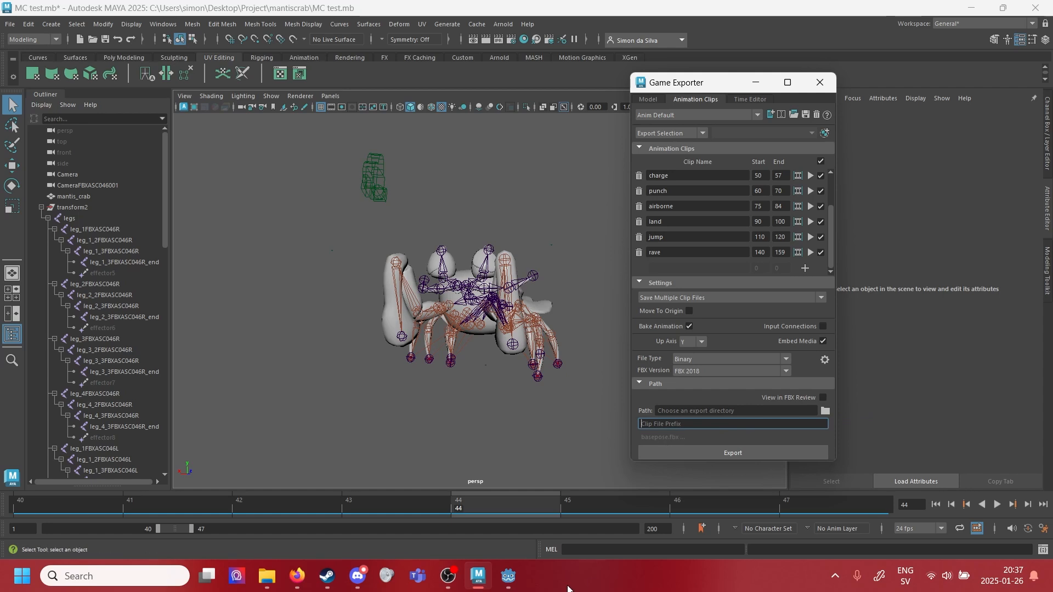
Switch to the Godot project and import SK_Crab.fbx from the clips folder into the models folder
{"action": "left_click", "coordinate": [515, 584]}
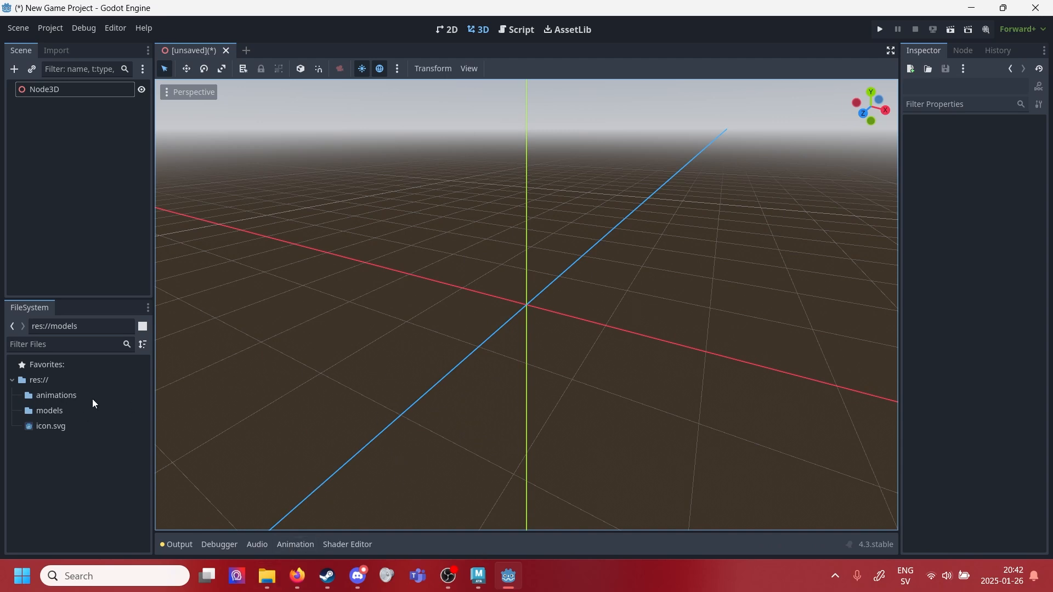
{"action": "left_click", "coordinate": [78, 412]}
{"action": "left_click", "coordinate": [268, 578]}
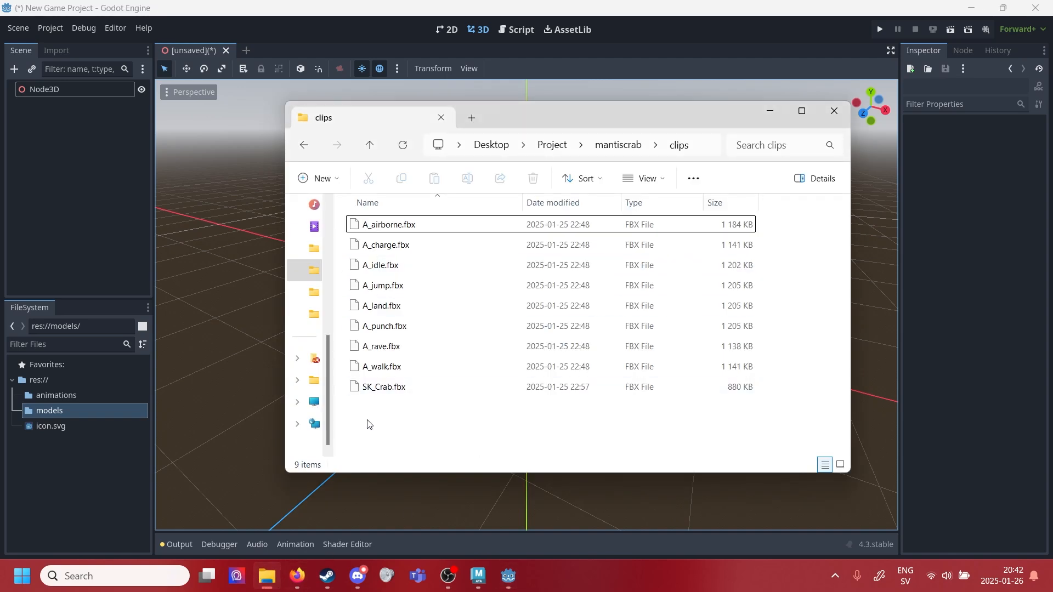
{"action": "left_click_drag", "start_coordinate": [346, 410], "coordinate": [758, 387]}
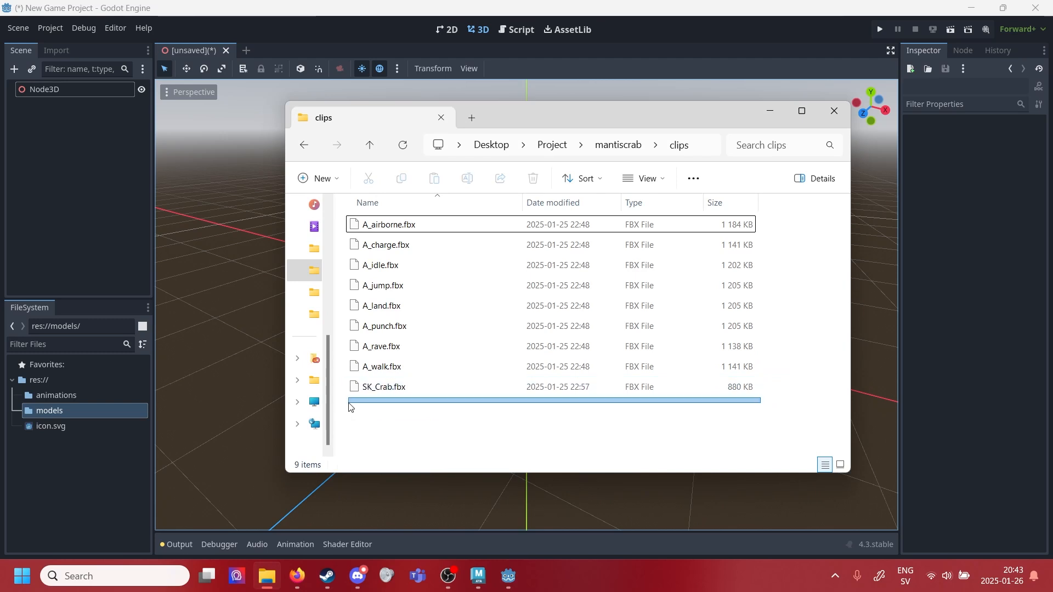
{"action": "left_click_drag", "start_coordinate": [387, 395], "coordinate": [38, 410]}
Import the eight animation FBX files, A_airborne.fbx through A_walk.fbx, from the clips folder into the animations folder
{"action": "left_click", "coordinate": [63, 400]}
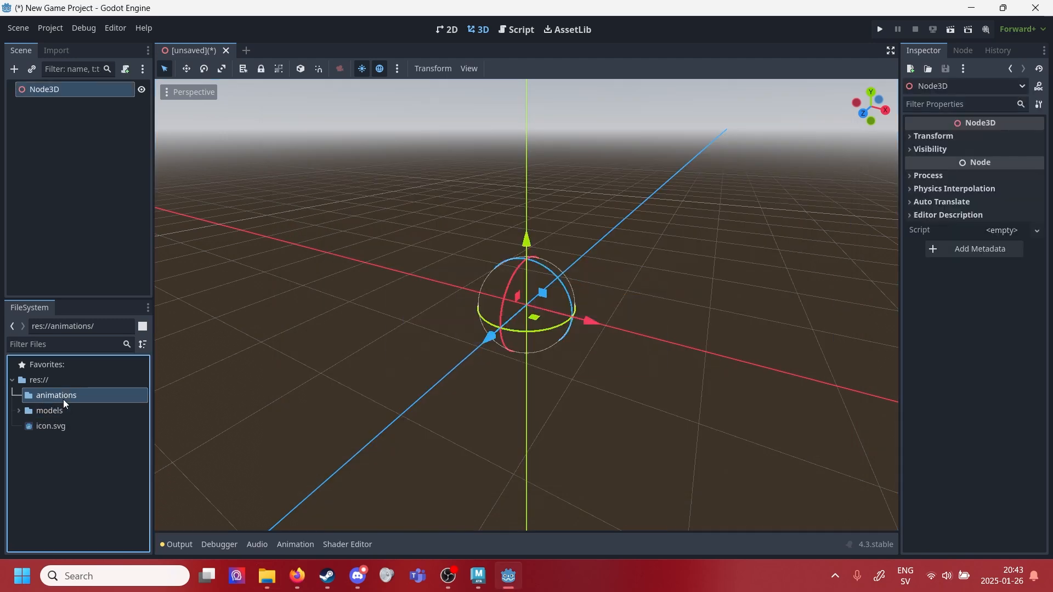
{"action": "left_click", "coordinate": [266, 575]}
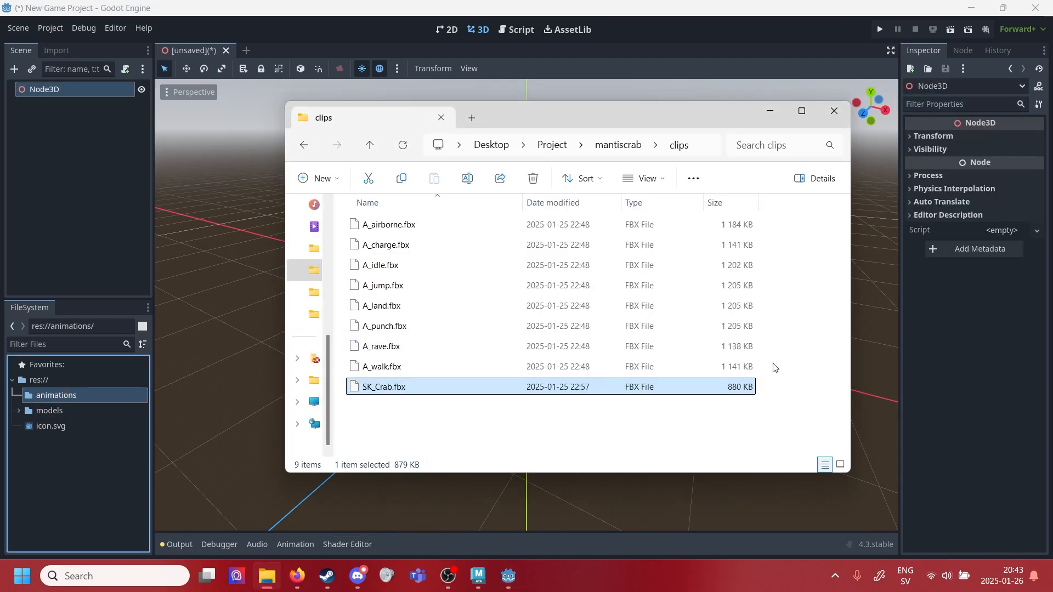
{"action": "left_click_drag", "start_coordinate": [762, 378], "coordinate": [345, 219]}
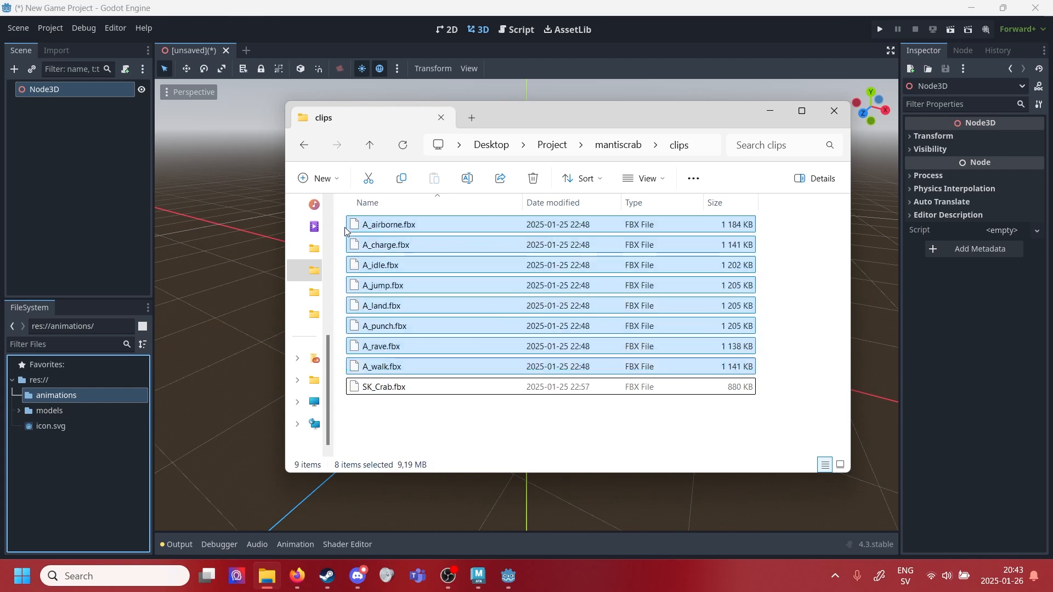
{"action": "left_click", "coordinate": [748, 373]}
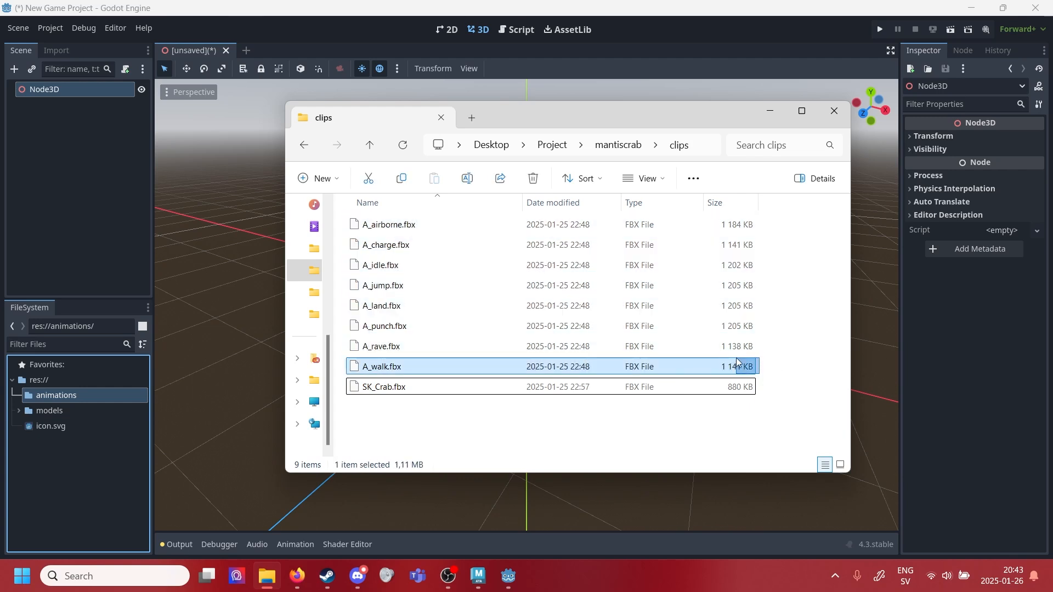
{"action": "left_click_drag", "start_coordinate": [735, 362], "coordinate": [354, 224]}
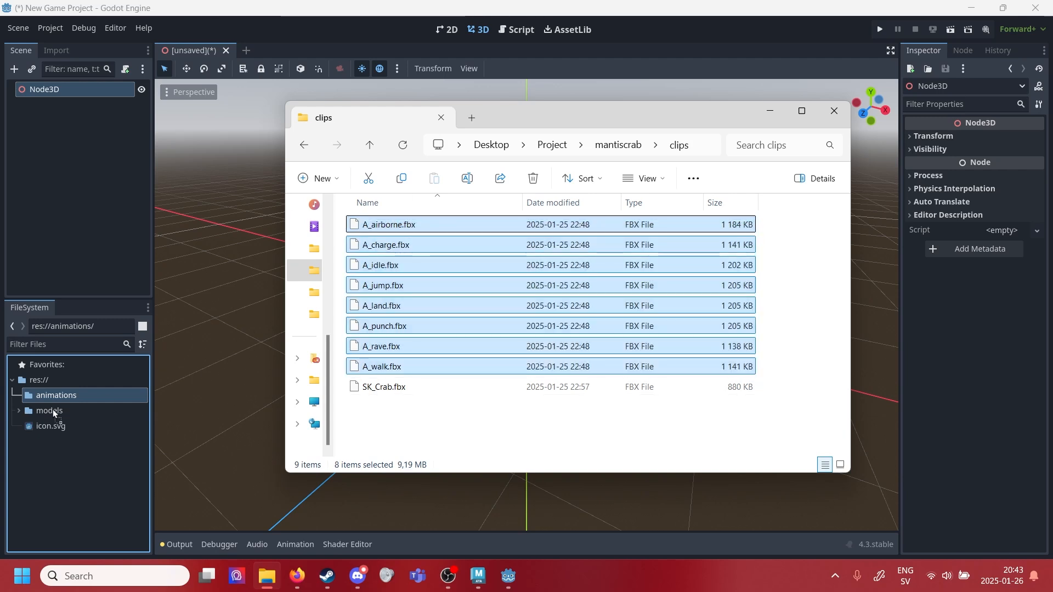
{"action": "left_click_drag", "start_coordinate": [63, 397], "coordinate": [63, 397]}
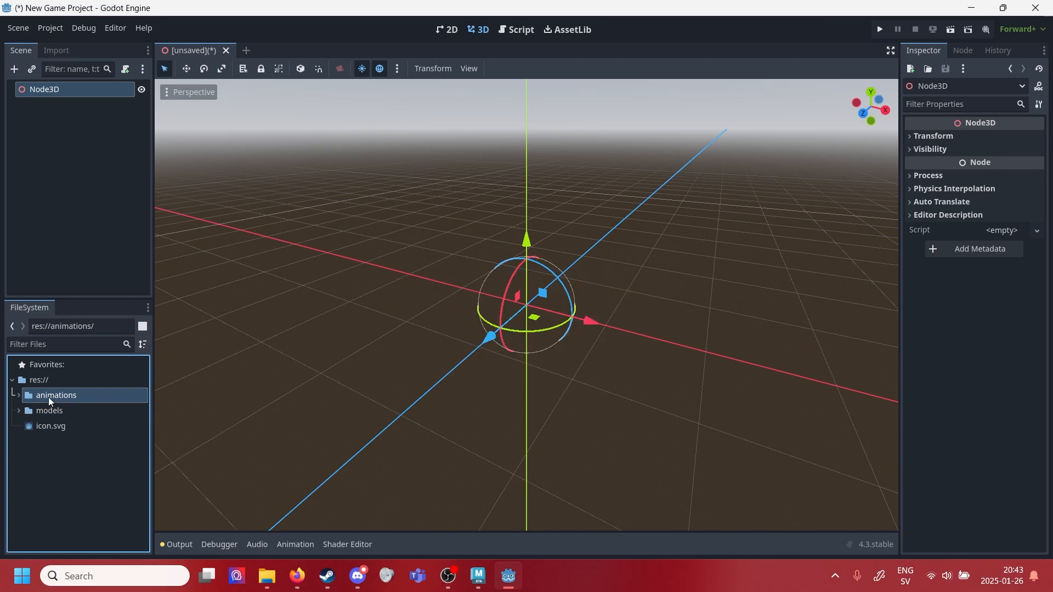
Expand the animations and models folders and enlarge the project file list so all imported files fit
{"action": "left_click", "coordinate": [19, 395]}
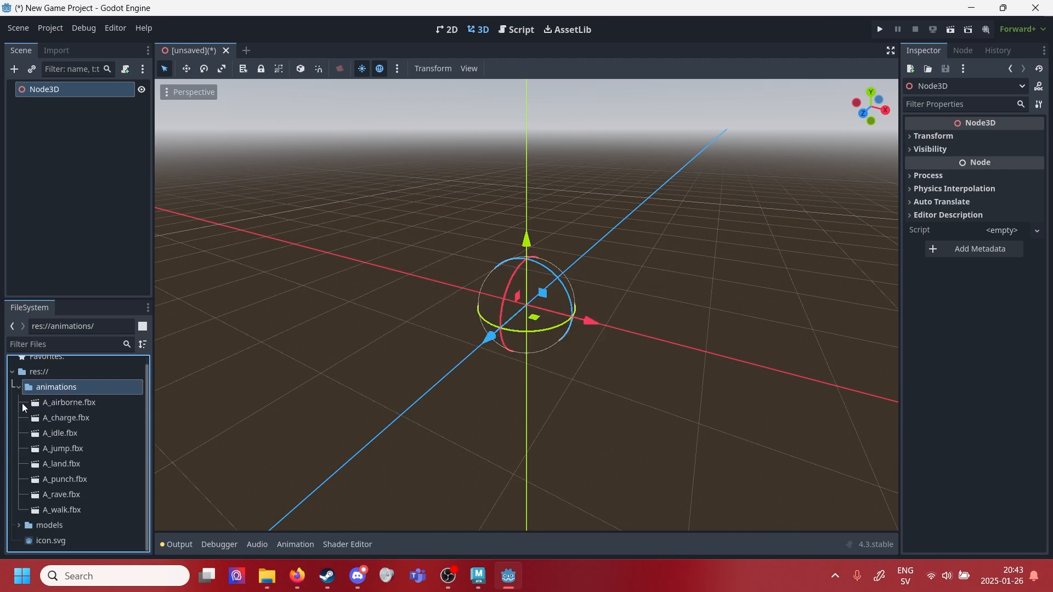
{"action": "left_click", "coordinate": [19, 526]}
{"action": "left_click_drag", "start_coordinate": [81, 299], "coordinate": [87, 241]}
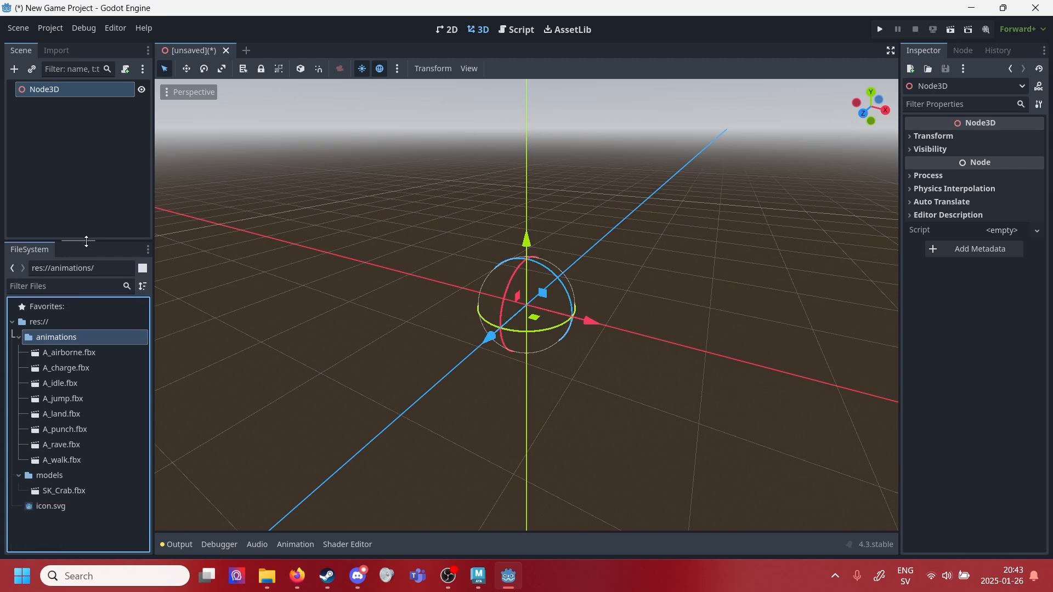
Preview the airborne clip of A_airborne.fbx with Linear loop mode, then close its import settings without reimporting
{"action": "double_click", "coordinate": [76, 353]}
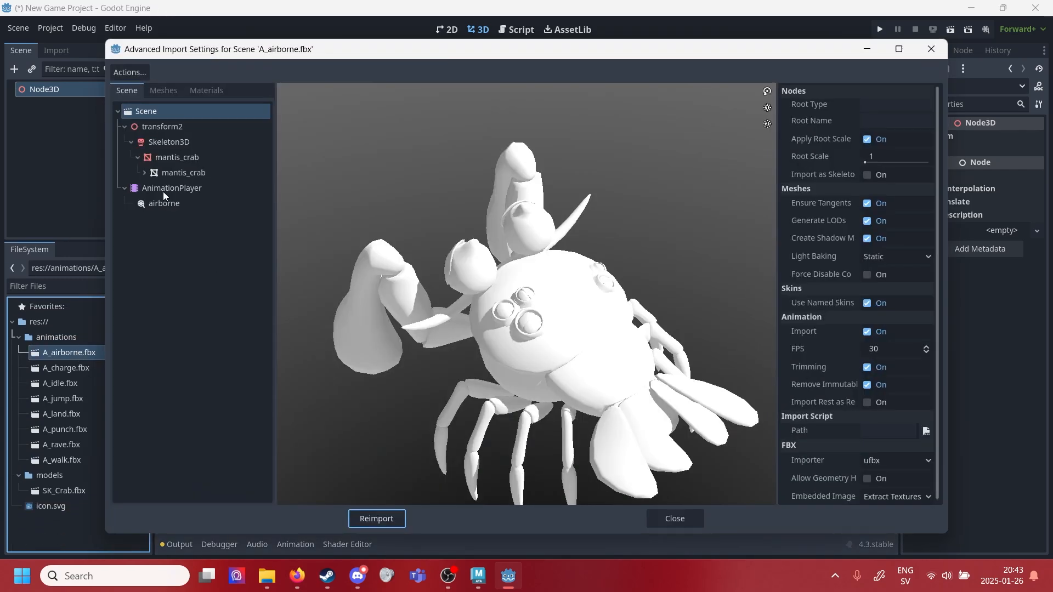
{"action": "left_click", "coordinate": [164, 203]}
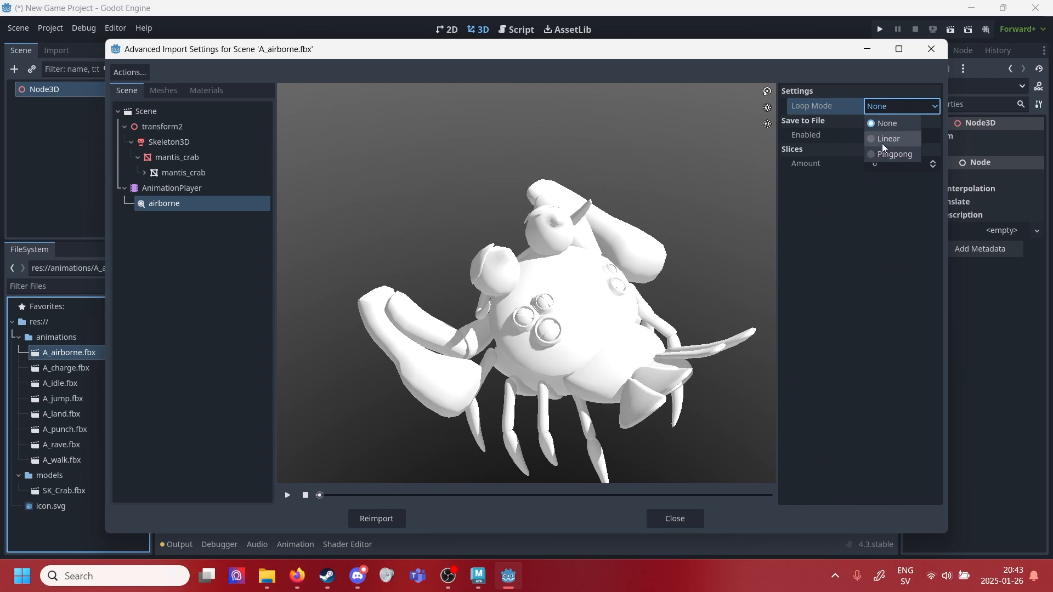
{"action": "left_click", "coordinate": [882, 140]}
{"action": "left_click", "coordinate": [288, 495]}
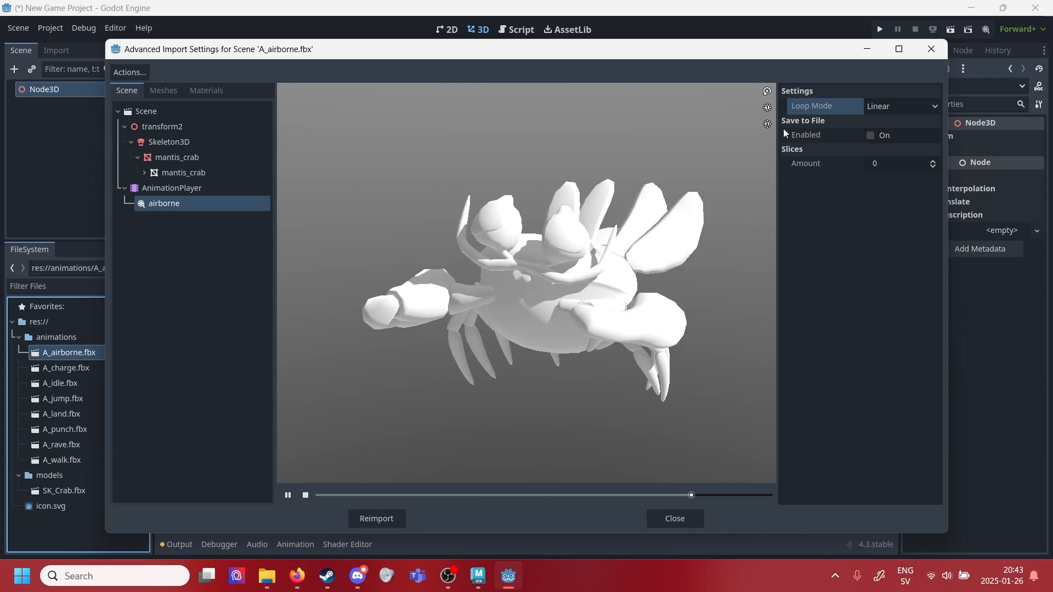
{"action": "left_click", "coordinate": [930, 50]}
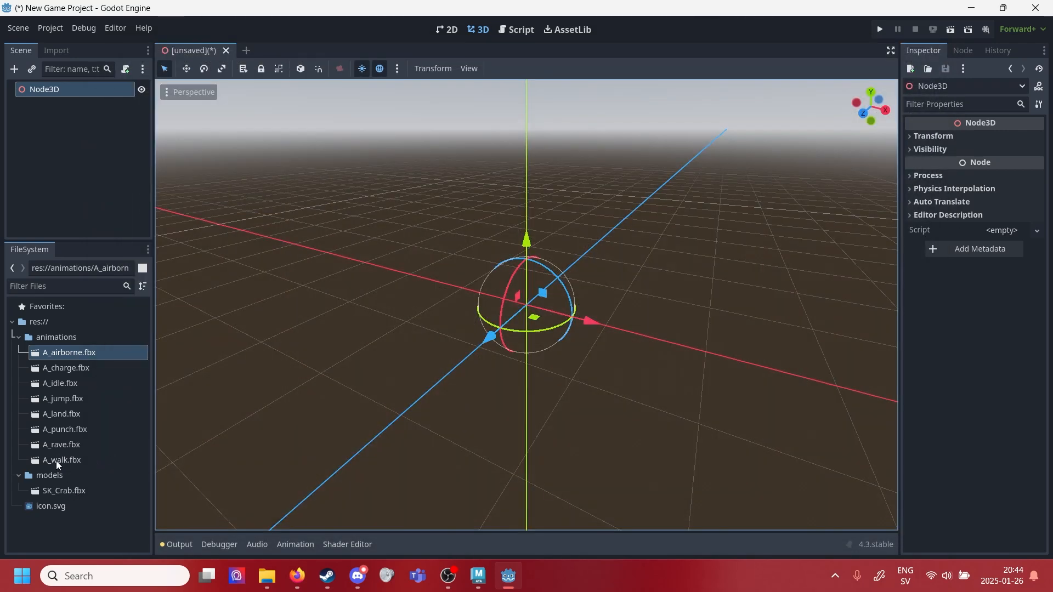
Place A_walk.fbx in the 3D scene and enable Editable Children on its node
{"action": "left_click_drag", "start_coordinate": [57, 460], "coordinate": [538, 347]}
{"action": "scroll", "coordinate": [595, 293], "scroll_direction": "down", "scroll_amount": 10}
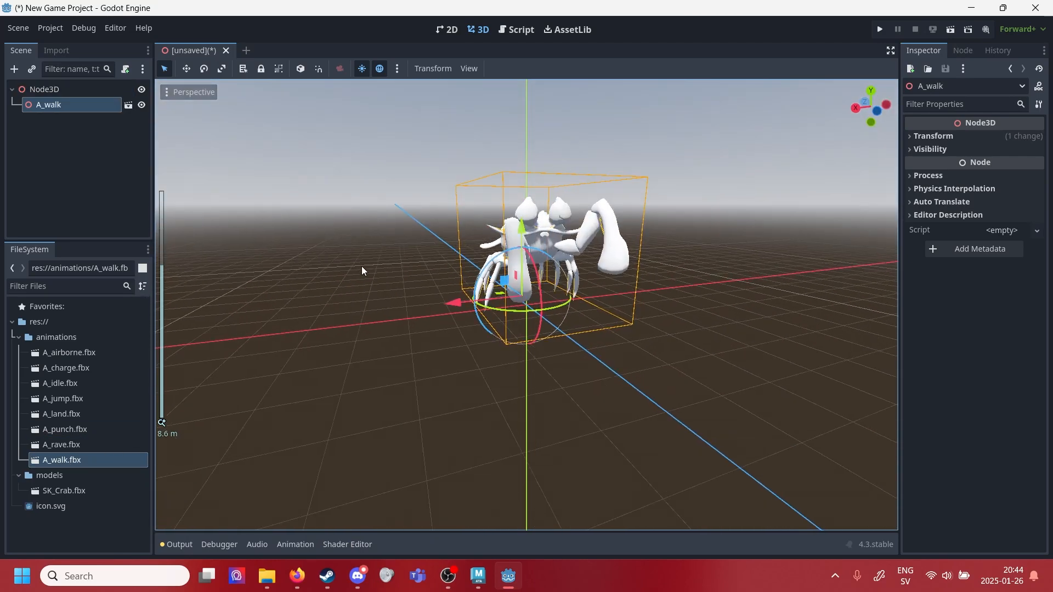
{"action": "right_click", "coordinate": [38, 104]}
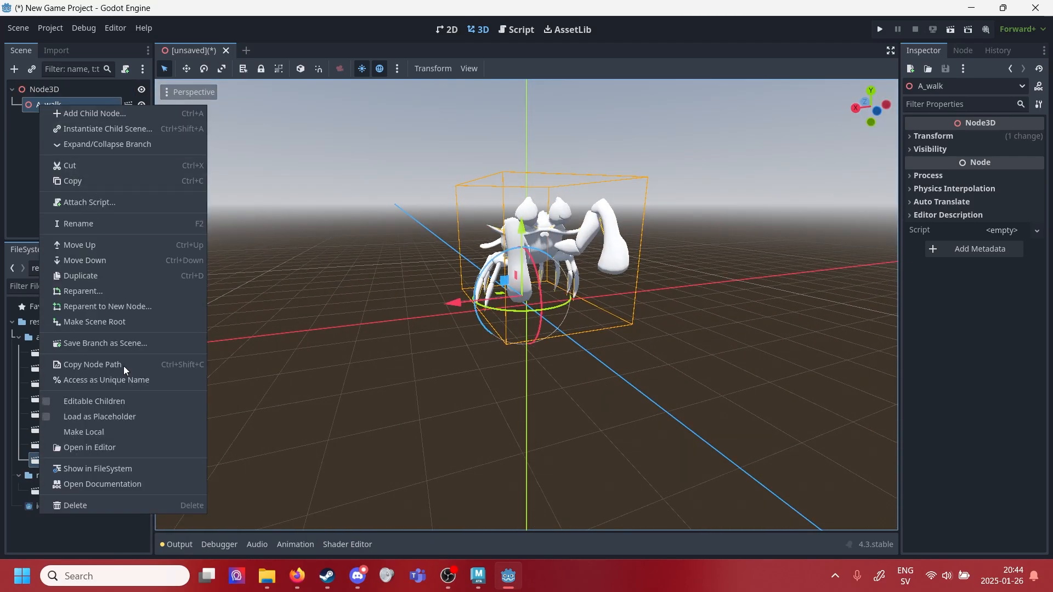
{"action": "left_click", "coordinate": [108, 401]}
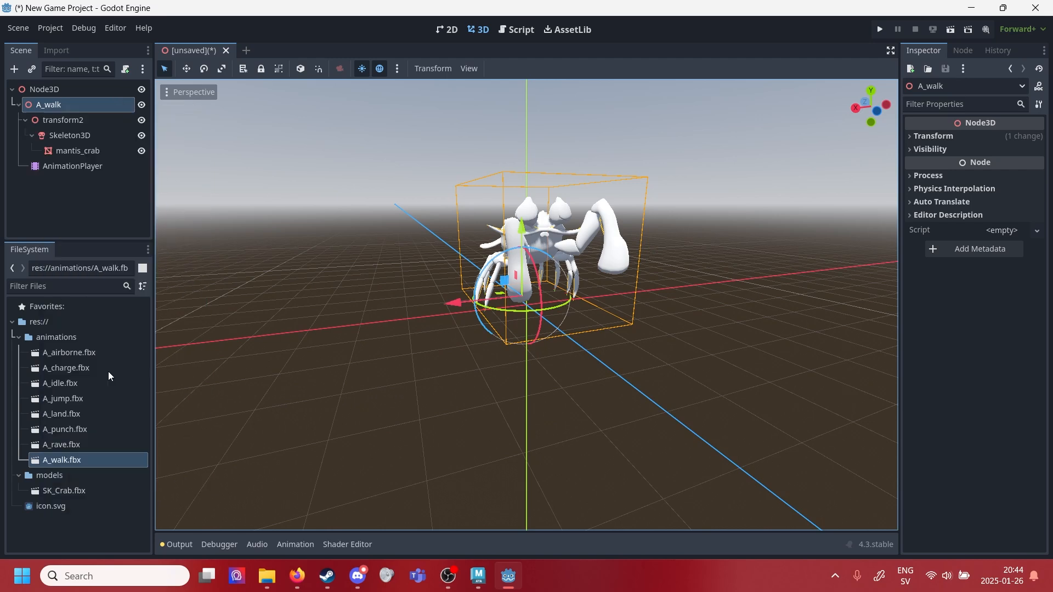
Play the walk animation from A_walk's AnimationPlayer and view the crab from another angle
{"action": "left_click", "coordinate": [64, 167]}
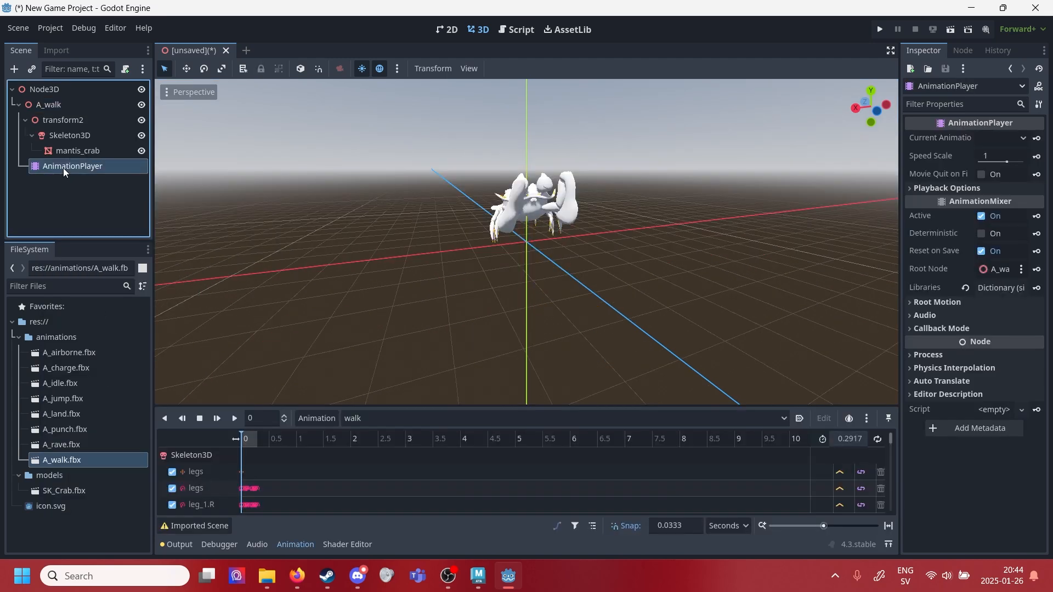
{"action": "left_click", "coordinate": [235, 418]}
{"action": "scroll", "coordinate": [539, 204], "scroll_direction": "up", "scroll_amount": 3}
{"action": "middle_click_drag", "start_coordinate": [538, 204], "coordinate": [302, 478]}
{"action": "left_click", "coordinate": [234, 418]}
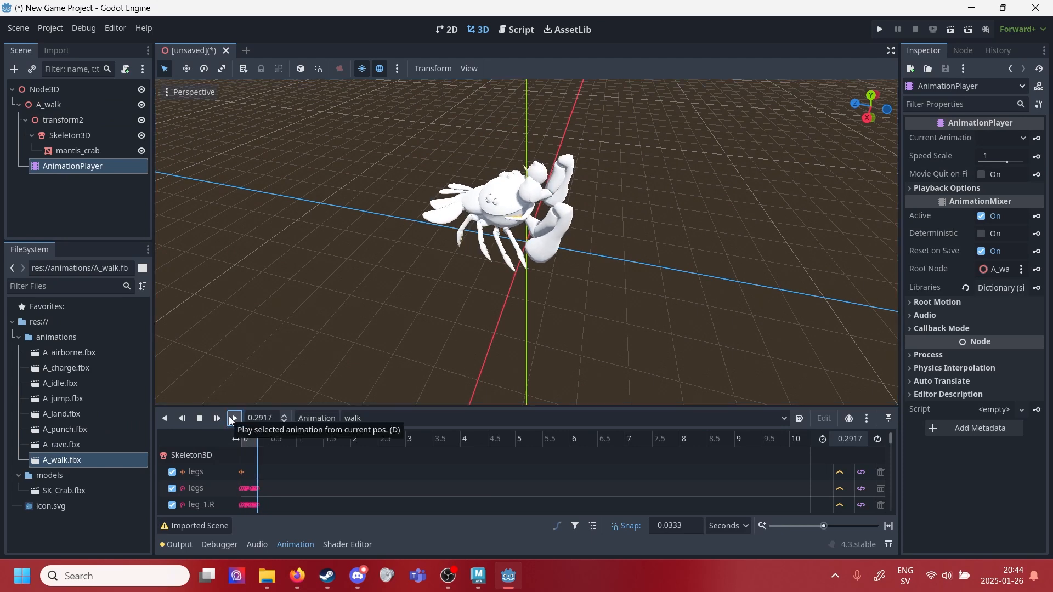
Check which animations are available in A_walk's AnimationPlayer
{"action": "left_click", "coordinate": [358, 417]}
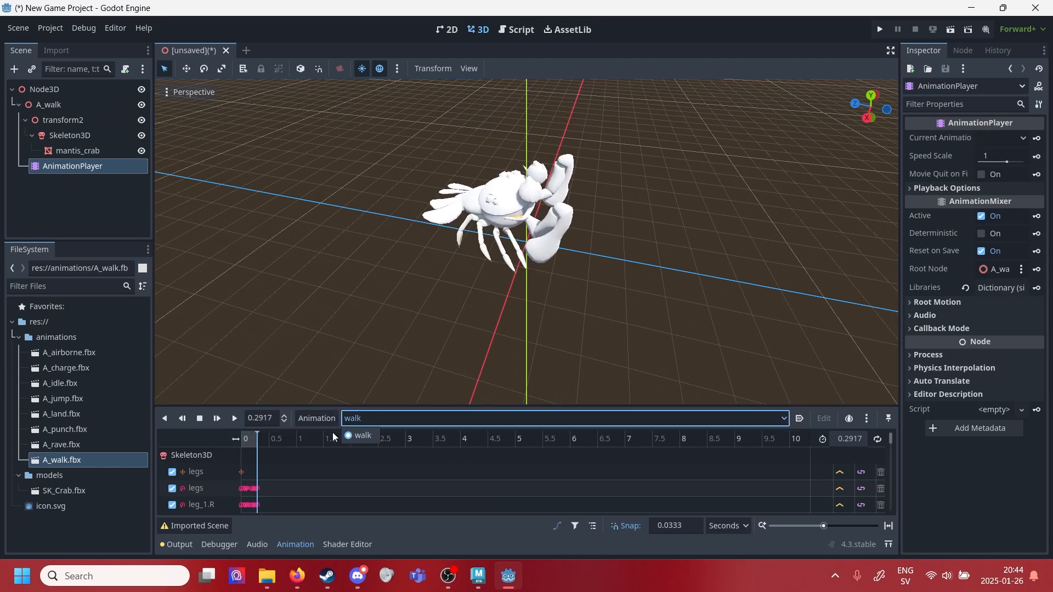
{"action": "left_click", "coordinate": [361, 463]}
{"action": "middle_click_drag", "start_coordinate": [364, 394], "coordinate": [351, 516]}
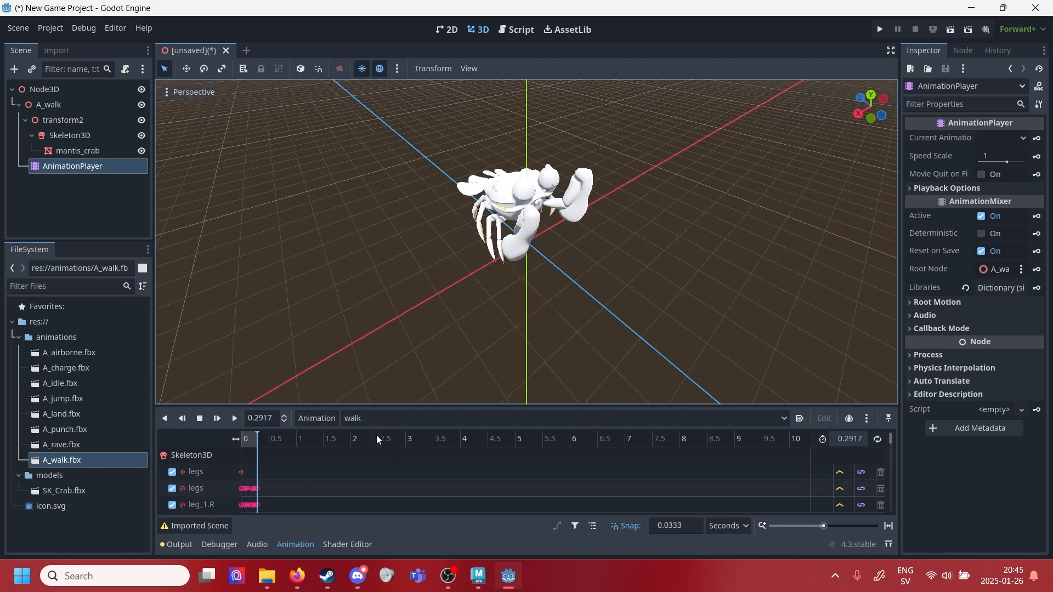
{"action": "left_click", "coordinate": [353, 421]}
{"action": "left_click", "coordinate": [94, 200]}
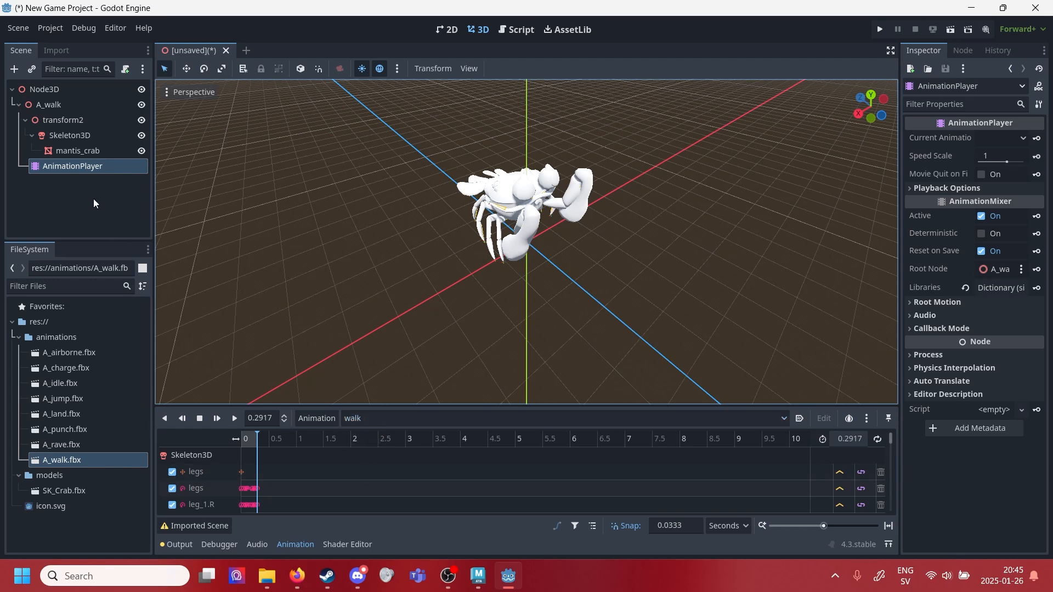
Delete the A_walk node from the scene and place SK_Crab.fbx there instead
{"action": "left_click", "coordinate": [59, 102]}
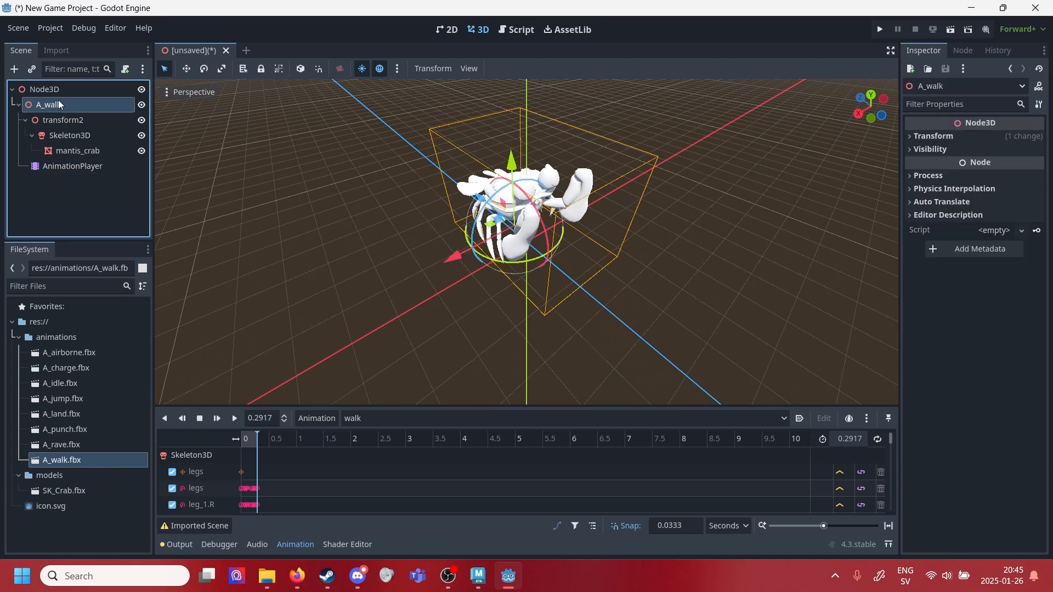
{"action": "key", "text": "Delete"}
{"action": "left_click", "coordinate": [505, 307]}
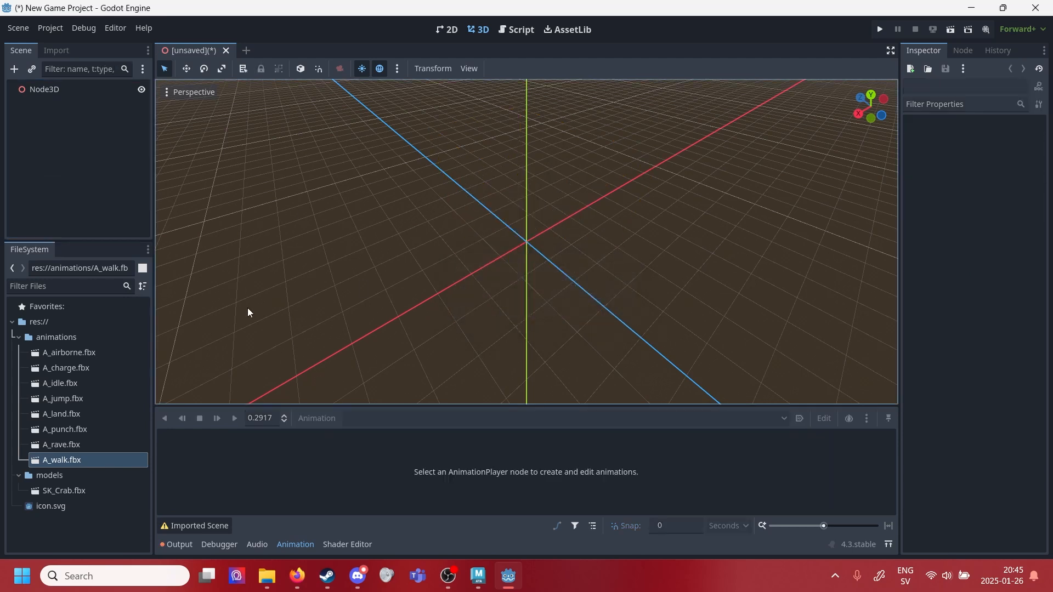
{"action": "left_click_drag", "start_coordinate": [73, 491], "coordinate": [527, 268]}
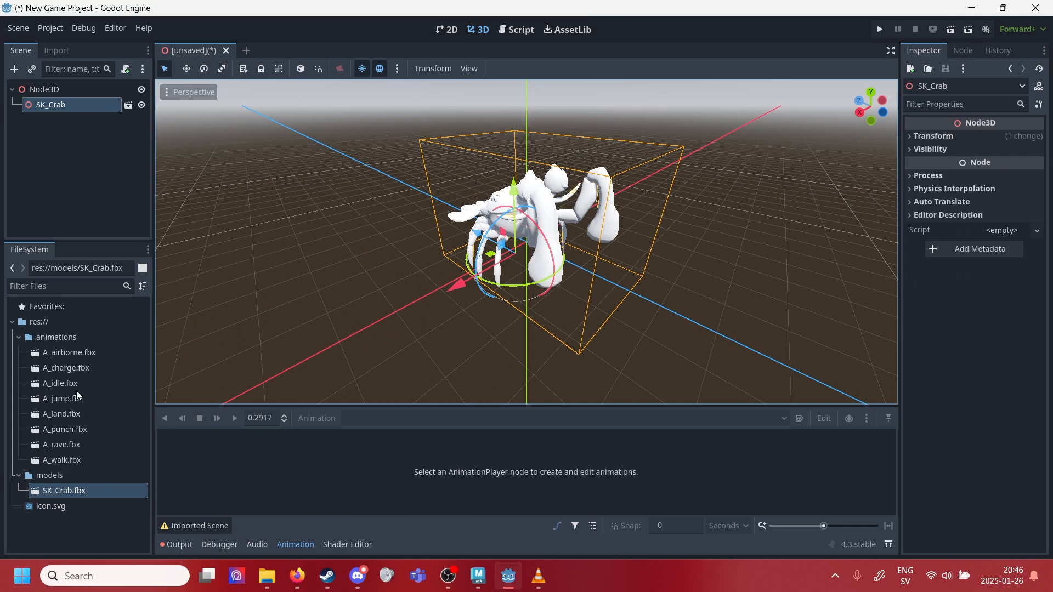
Enable Save to File for the airborne clip in the advanced import settings of A_airborne.fbx
{"action": "double_click", "coordinate": [60, 353]}
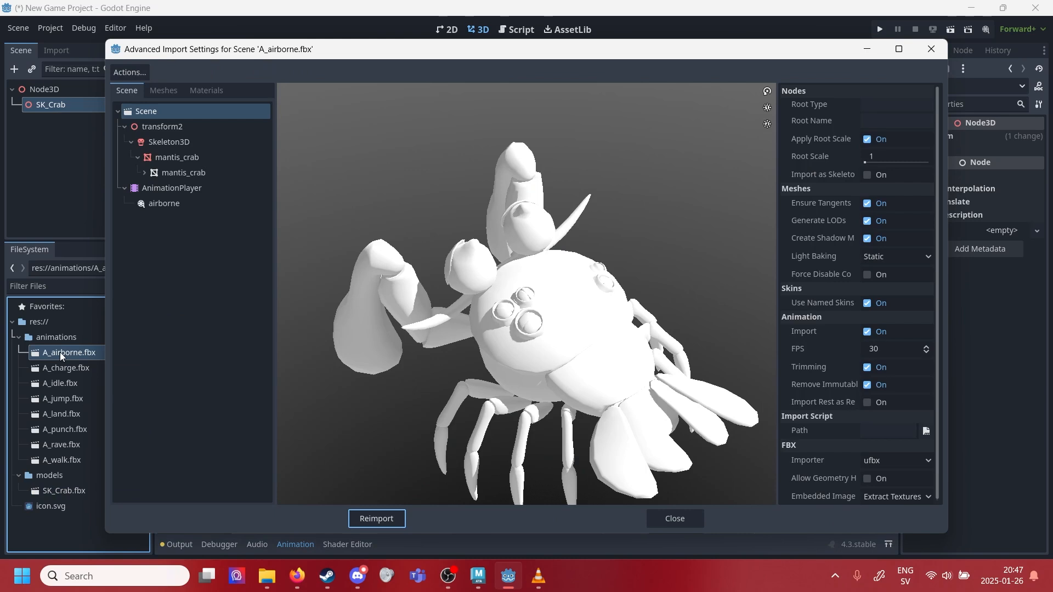
{"action": "left_click", "coordinate": [170, 205]}
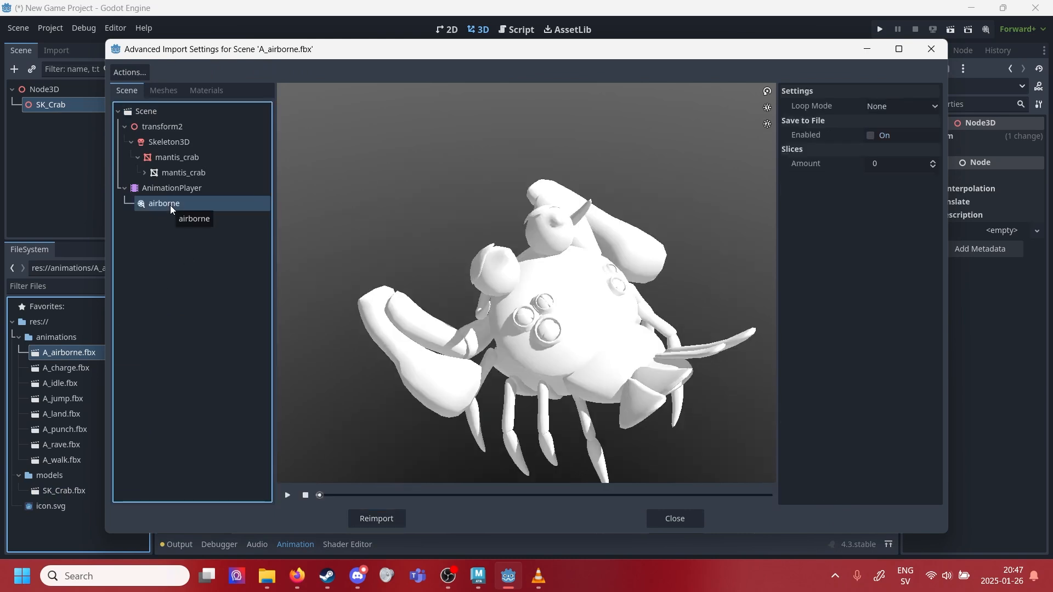
{"action": "left_click", "coordinate": [868, 135]}
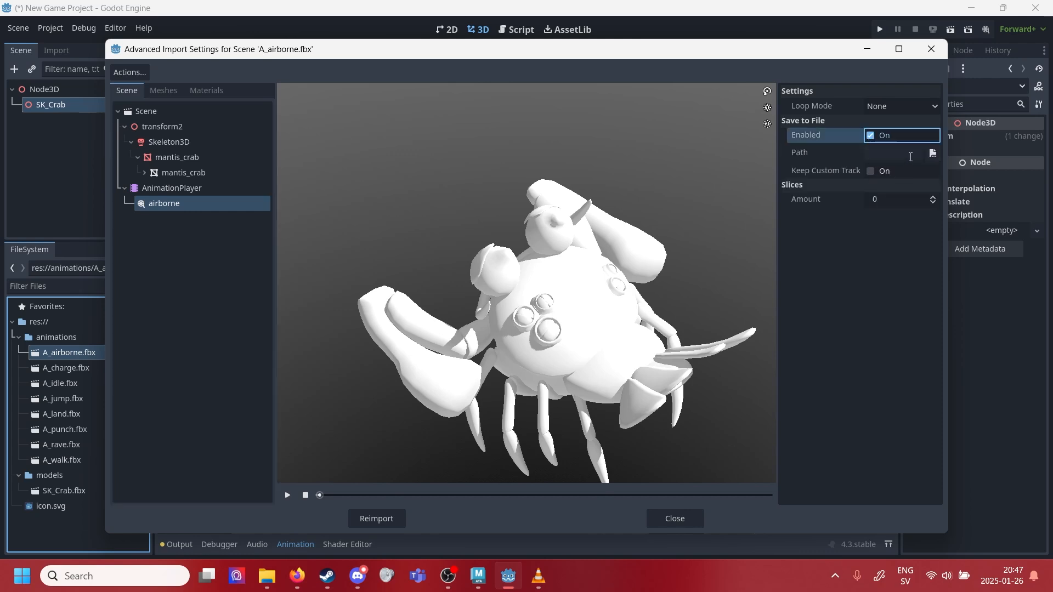
Set the airborne clip's save path to a file named airborne in res://animations, reimport, and select the resulting resource
{"action": "left_click", "coordinate": [932, 154]}
{"action": "double_click", "coordinate": [359, 181]}
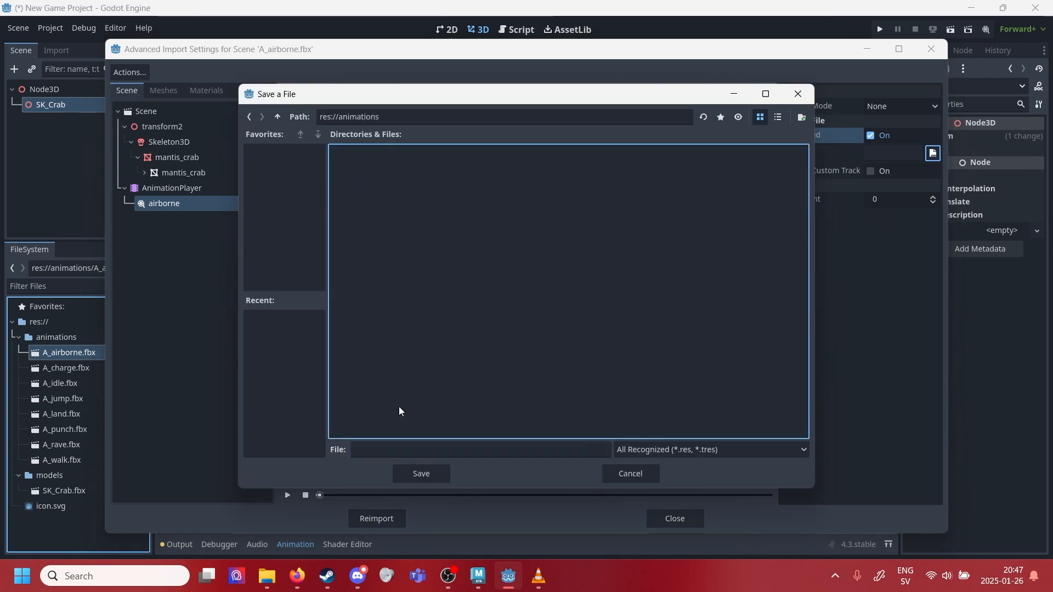
{"action": "left_click", "coordinate": [433, 475]}
{"action": "left_click", "coordinate": [529, 305]}
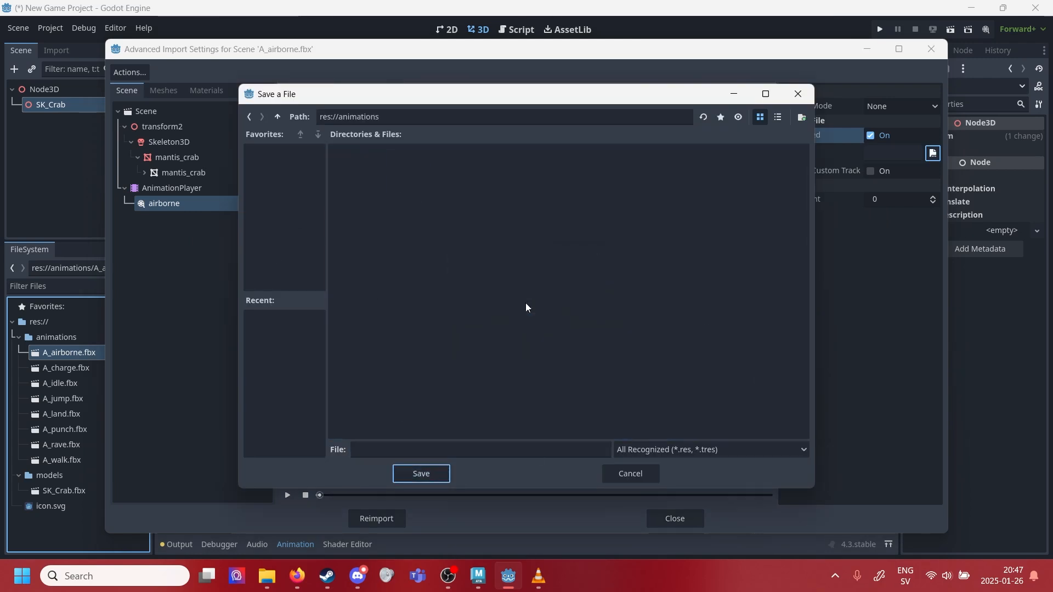
{"action": "left_click", "coordinate": [380, 446]}
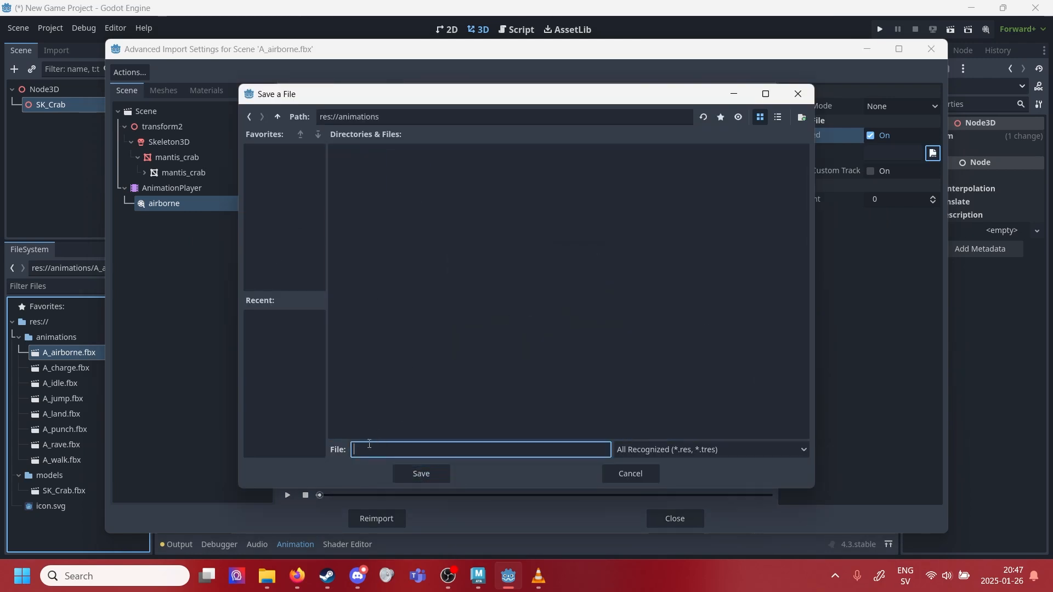
{"action": "type", "text": "airborne"}
{"action": "left_click", "coordinate": [439, 386]}
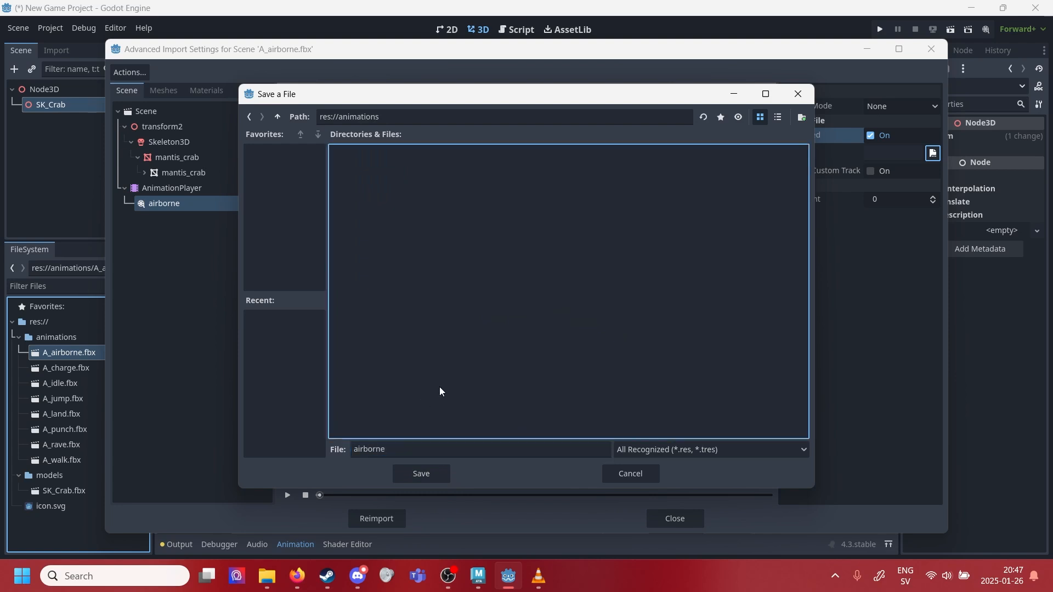
{"action": "left_click", "coordinate": [419, 474]}
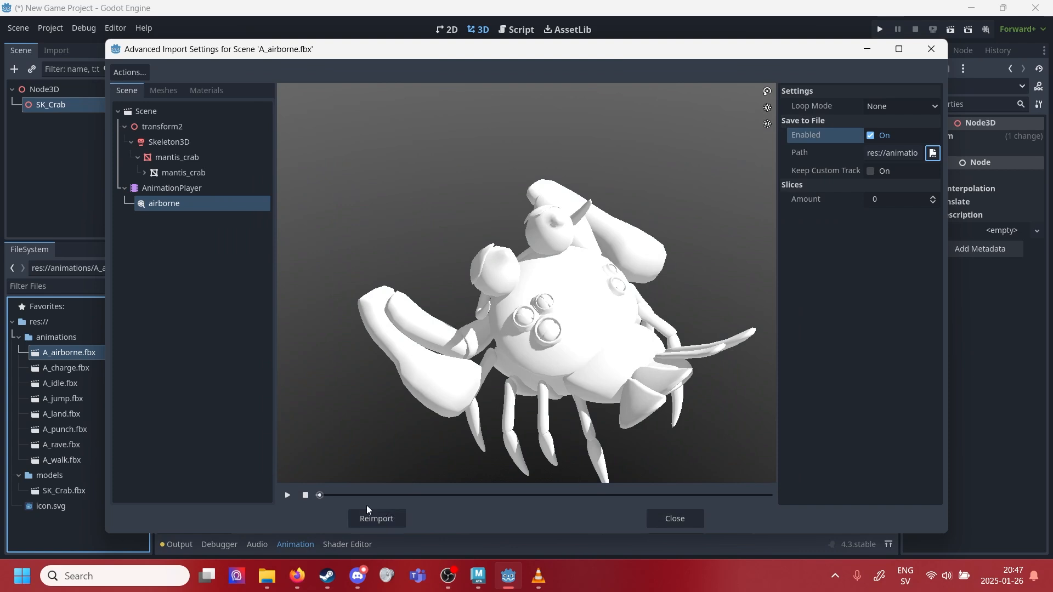
{"action": "left_click", "coordinate": [381, 519]}
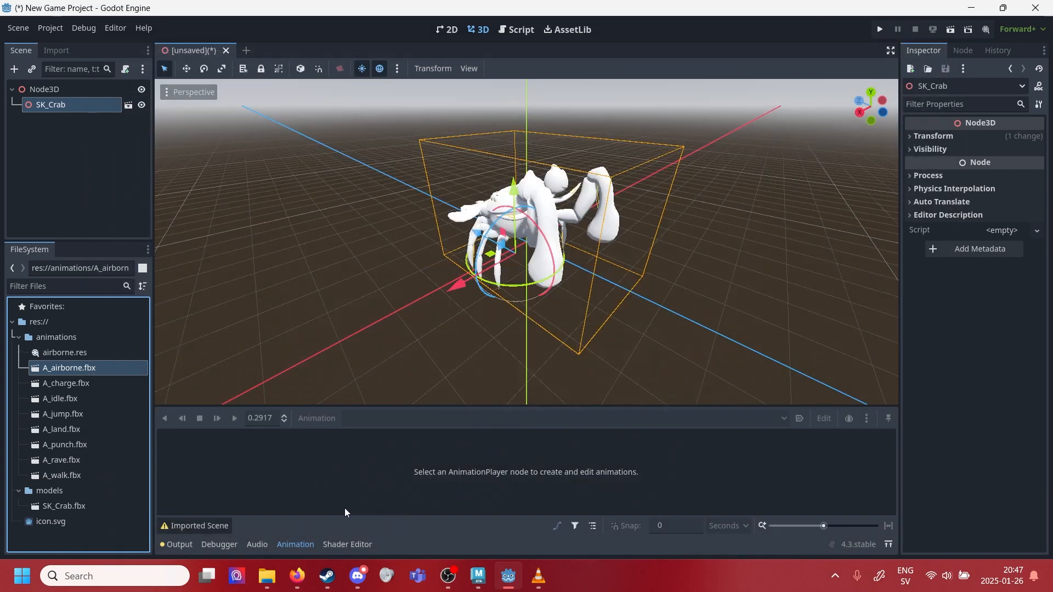
{"action": "left_click", "coordinate": [86, 356]}
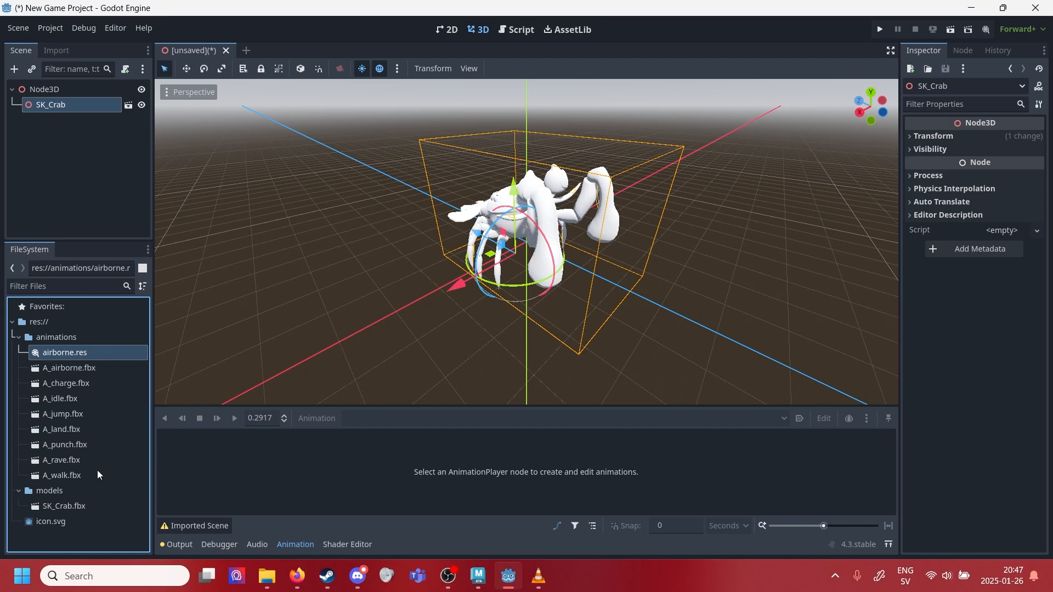
Enable Save to File for the rave clip of A_rave.fbx, name it rave in res://animations, and reimport
{"action": "double_click", "coordinate": [67, 462]}
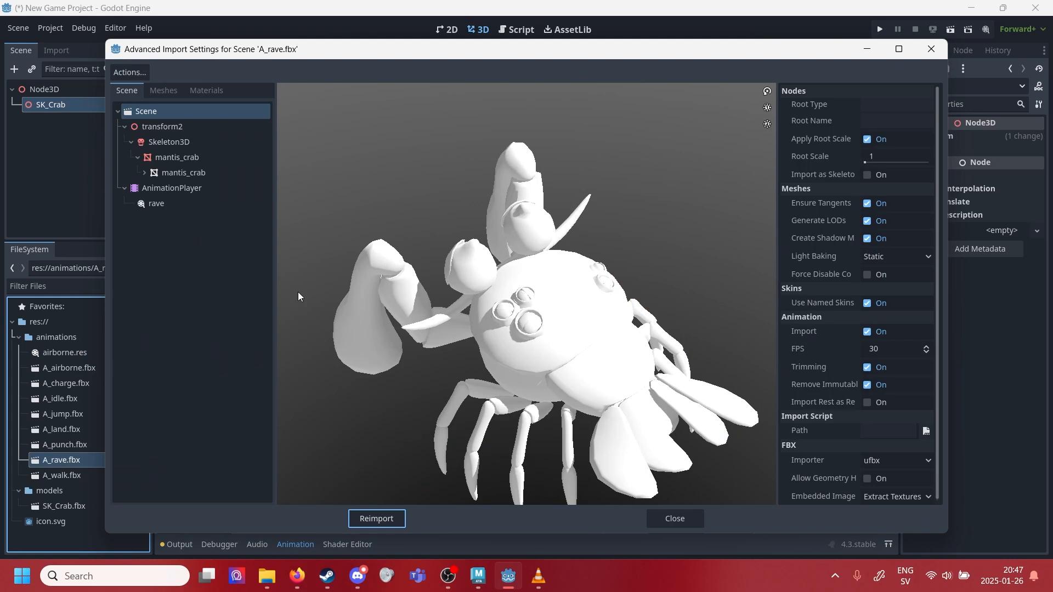
{"action": "left_click", "coordinate": [145, 204]}
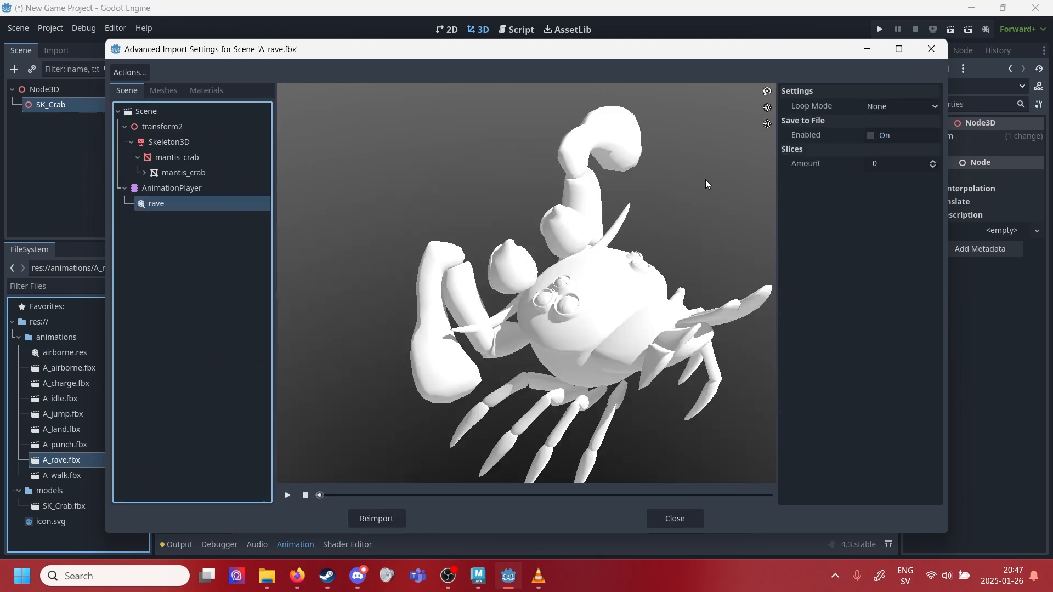
{"action": "left_click", "coordinate": [871, 135]}
{"action": "left_click", "coordinate": [932, 153]}
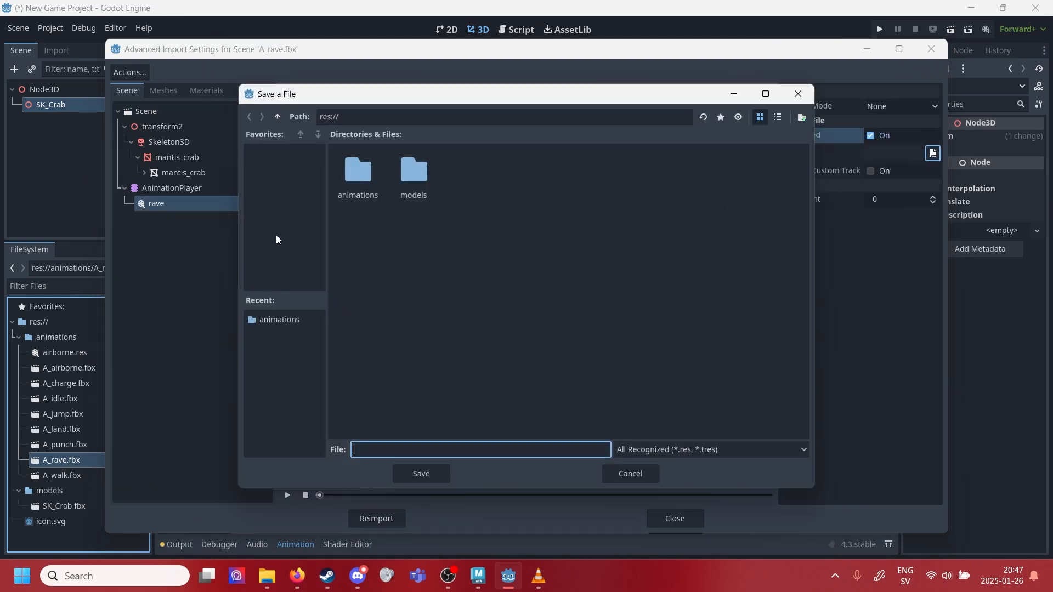
{"action": "double_click", "coordinate": [367, 180]}
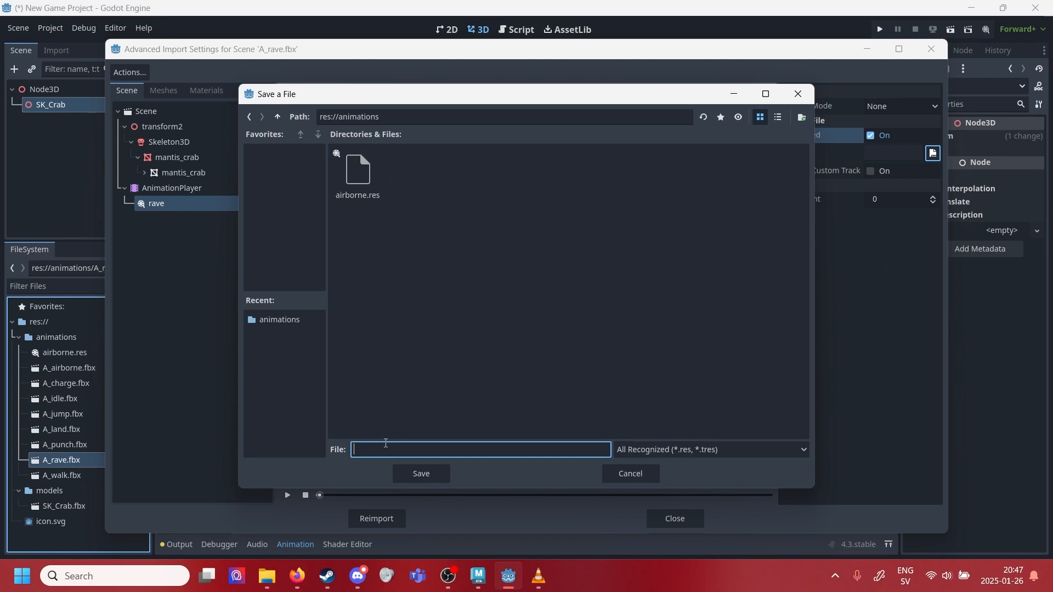
{"action": "type", "text": "rave"}
{"action": "left_click", "coordinate": [434, 475]}
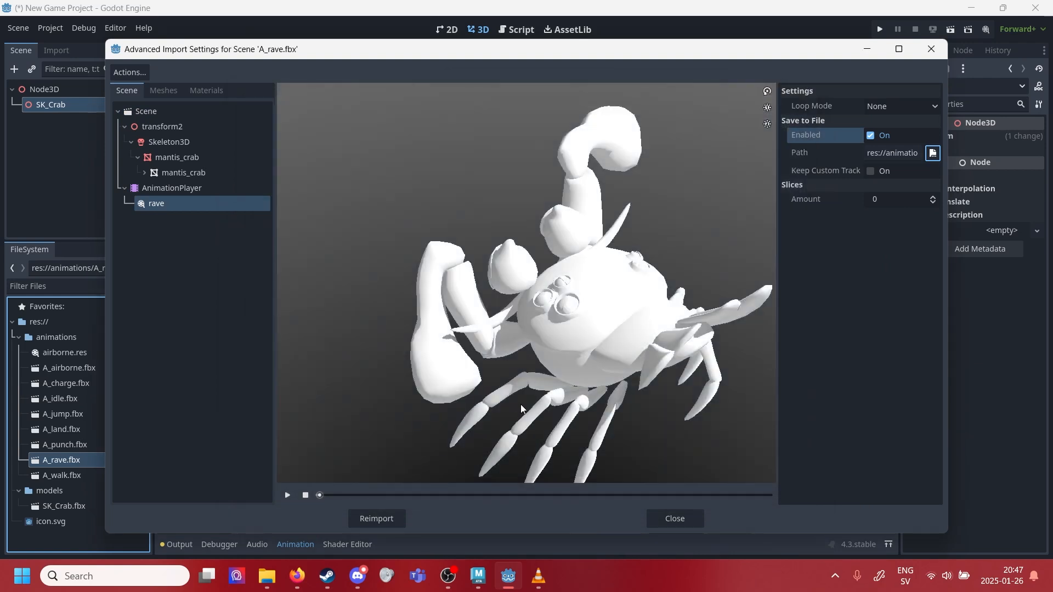
{"action": "left_click", "coordinate": [377, 518]}
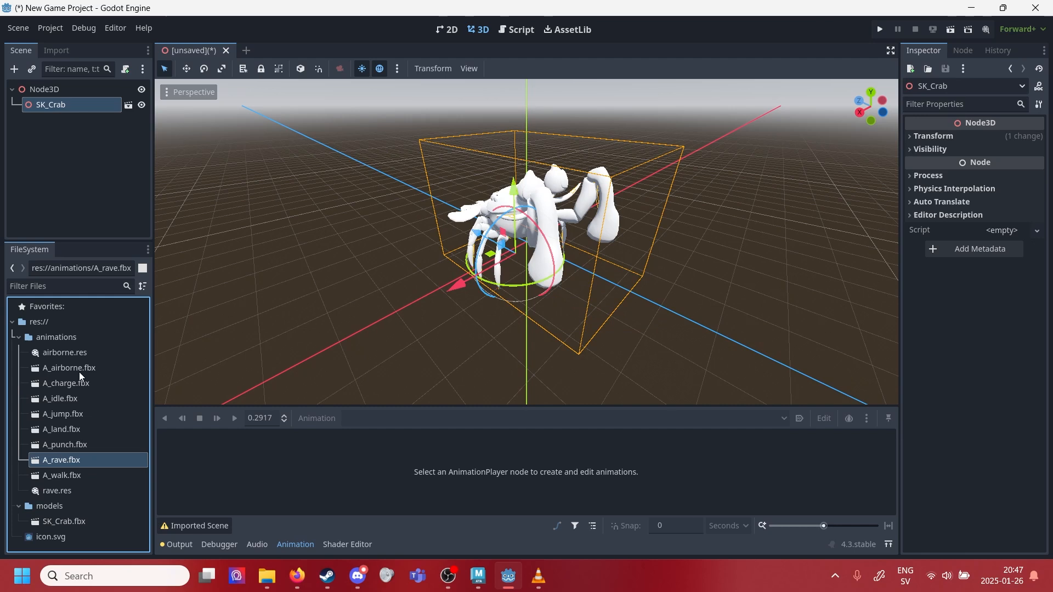
Enable Save to File for the walk clip of A_walk.fbx, name it walk in the root folder res://, and reimport
{"action": "double_click", "coordinate": [74, 474]}
{"action": "left_click", "coordinate": [159, 204]}
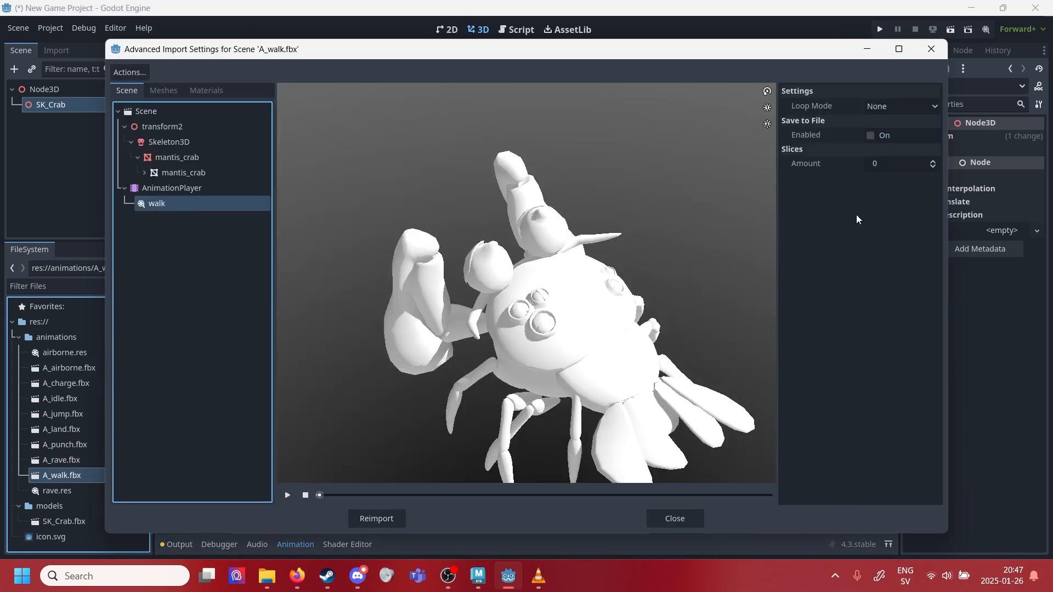
{"action": "left_click", "coordinate": [870, 136]}
{"action": "left_click", "coordinate": [932, 153]}
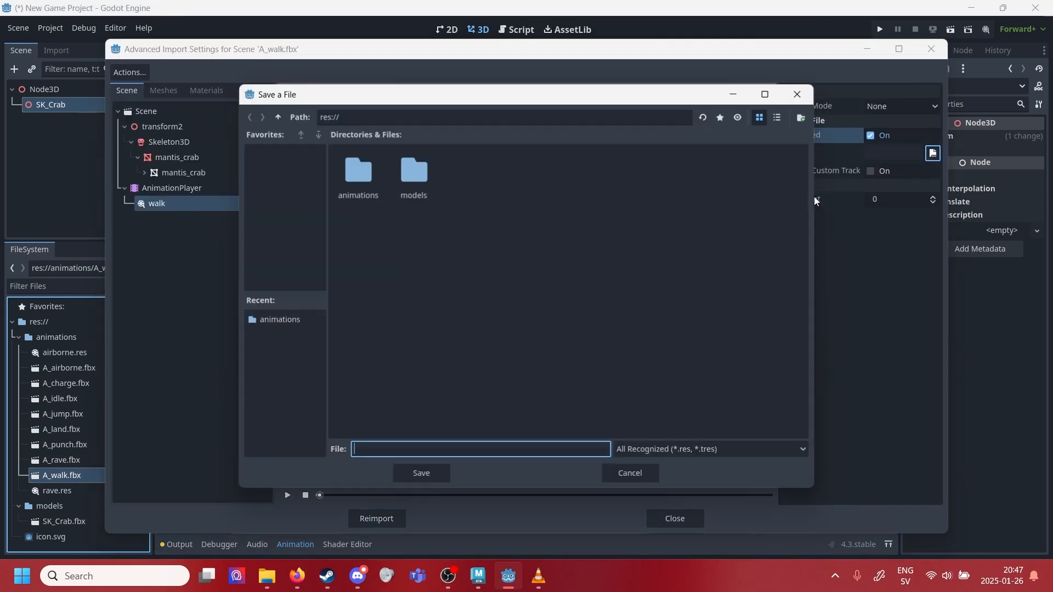
{"action": "type", "text": "walk"}
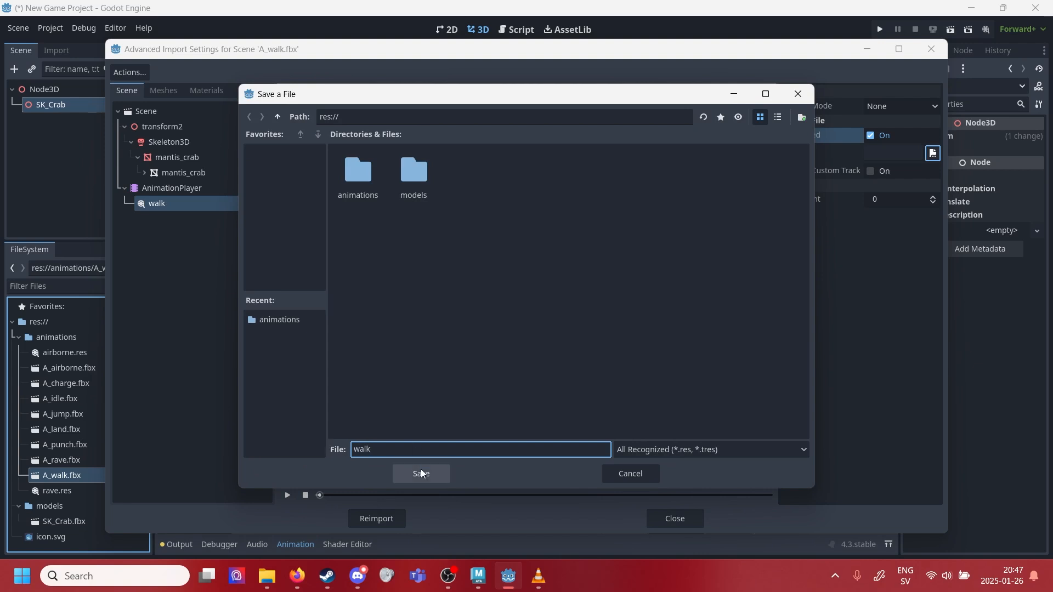
{"action": "left_click", "coordinate": [421, 473]}
{"action": "left_click", "coordinate": [382, 519]}
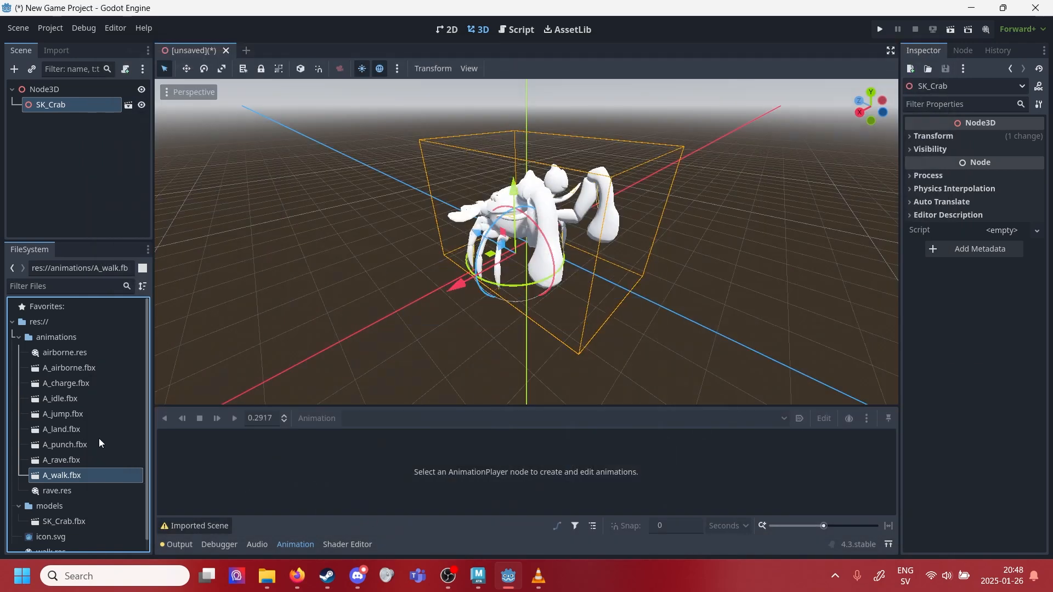
Move walk.res from the project root into the animations folder
{"action": "scroll", "coordinate": [94, 490], "scroll_direction": "down", "scroll_amount": 1}
{"action": "left_click_drag", "start_coordinate": [68, 537], "coordinate": [76, 327]}
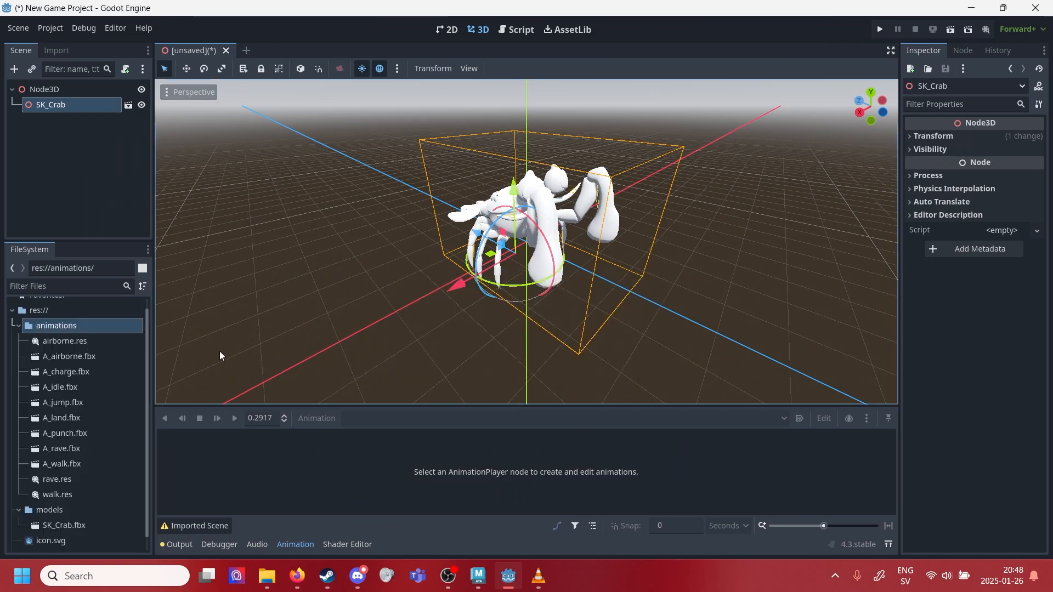
{"action": "left_click", "coordinate": [73, 480]}
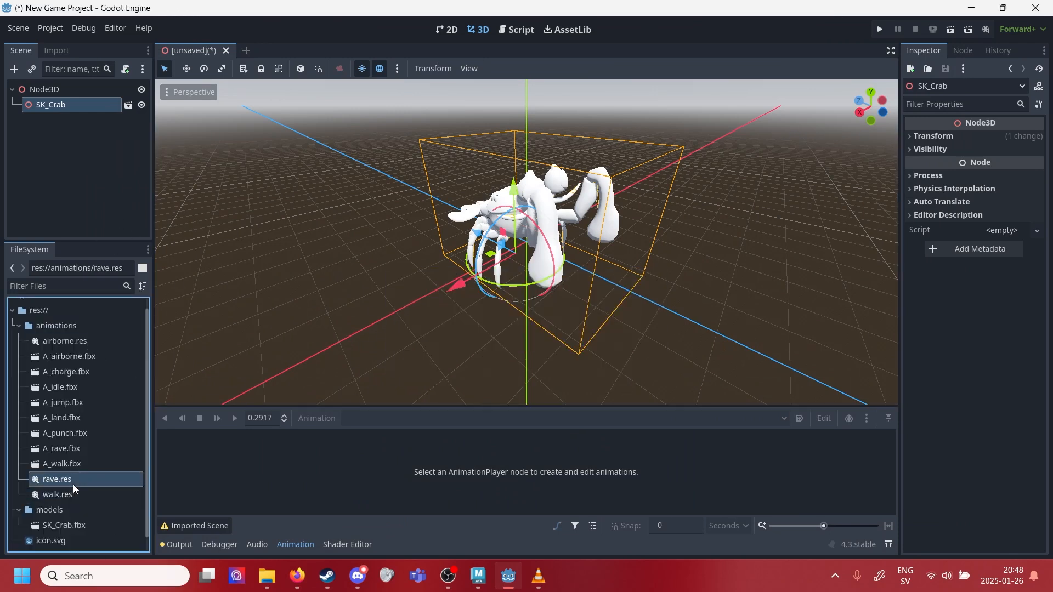
Delete the source FBX files from A_airborne.fbx through A_walk.fbx in the animations folder, keeping the .res files
{"action": "left_click", "coordinate": [78, 463]}
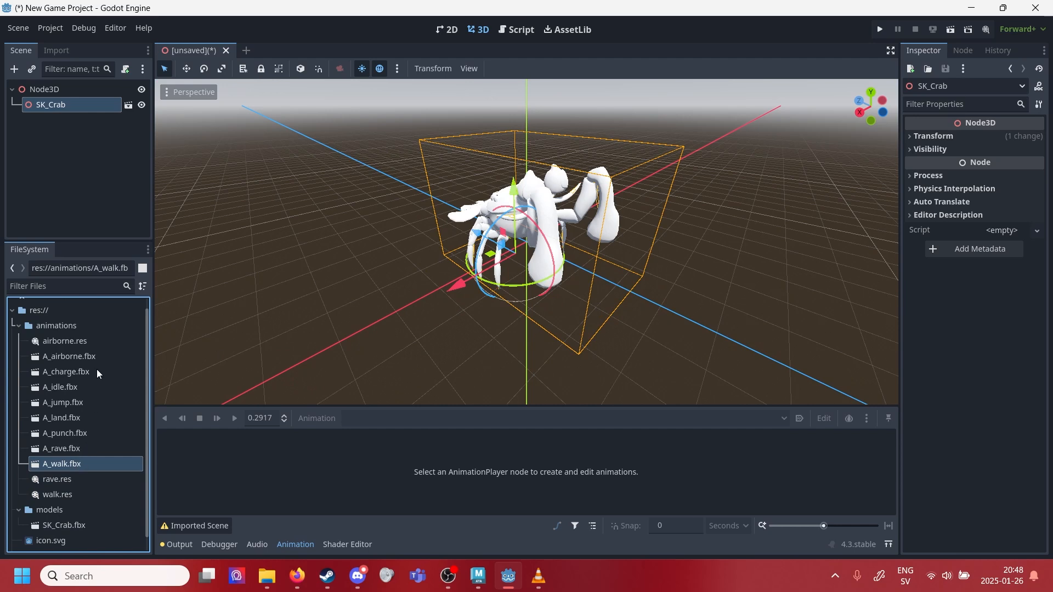
{"action": "left_click", "coordinate": [82, 357], "text": "shift"}
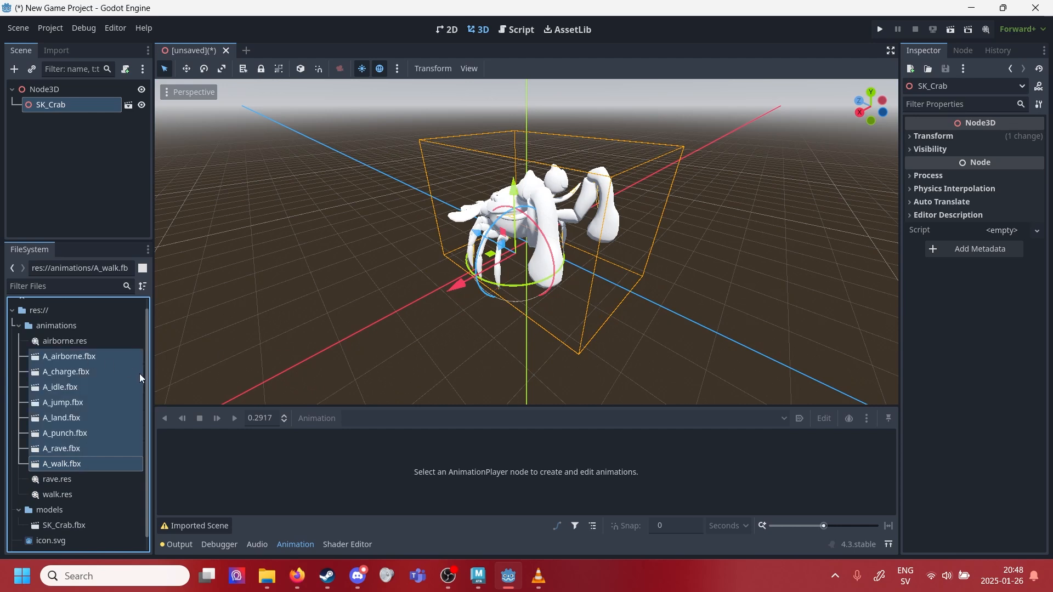
{"action": "key", "text": "Delete"}
{"action": "left_click", "coordinate": [424, 313]}
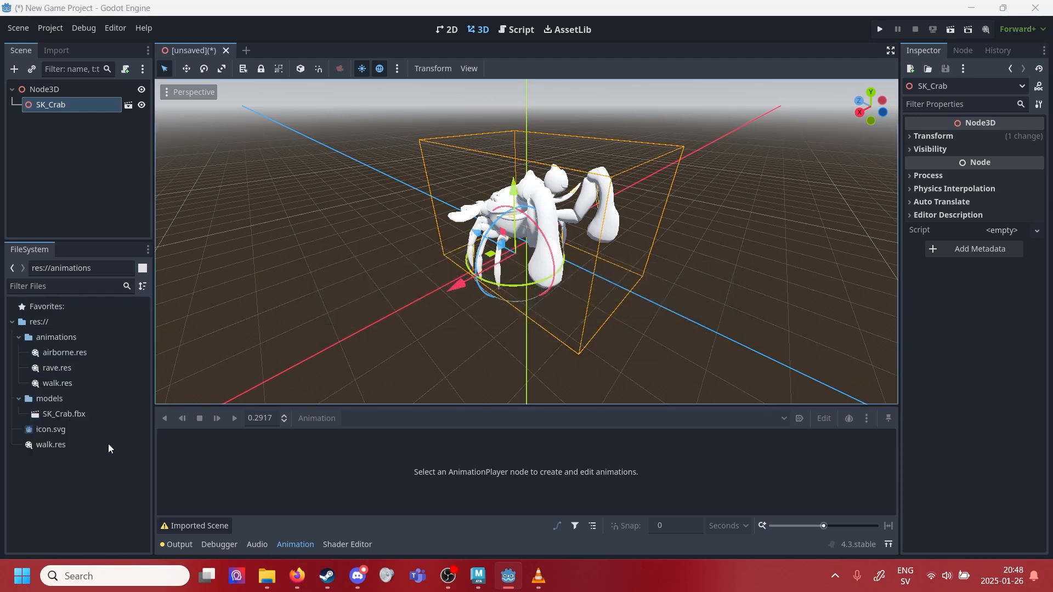
{"action": "left_click", "coordinate": [72, 350]}
{"action": "key", "text": "Down"}
{"action": "key", "text": "Down"}
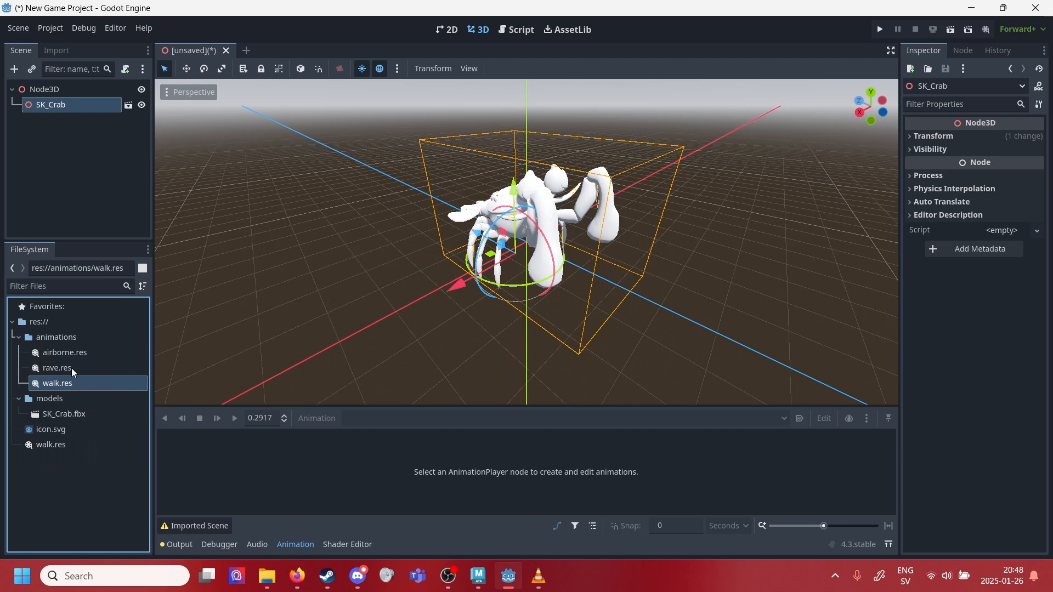
{"action": "left_click", "coordinate": [71, 357]}
{"action": "left_click", "coordinate": [70, 365]}
{"action": "left_click", "coordinate": [70, 387]}
Add an AnimationPlayer node as a child of SK_Crab
{"action": "left_click", "coordinate": [73, 110]}
{"action": "left_click", "coordinate": [14, 68]}
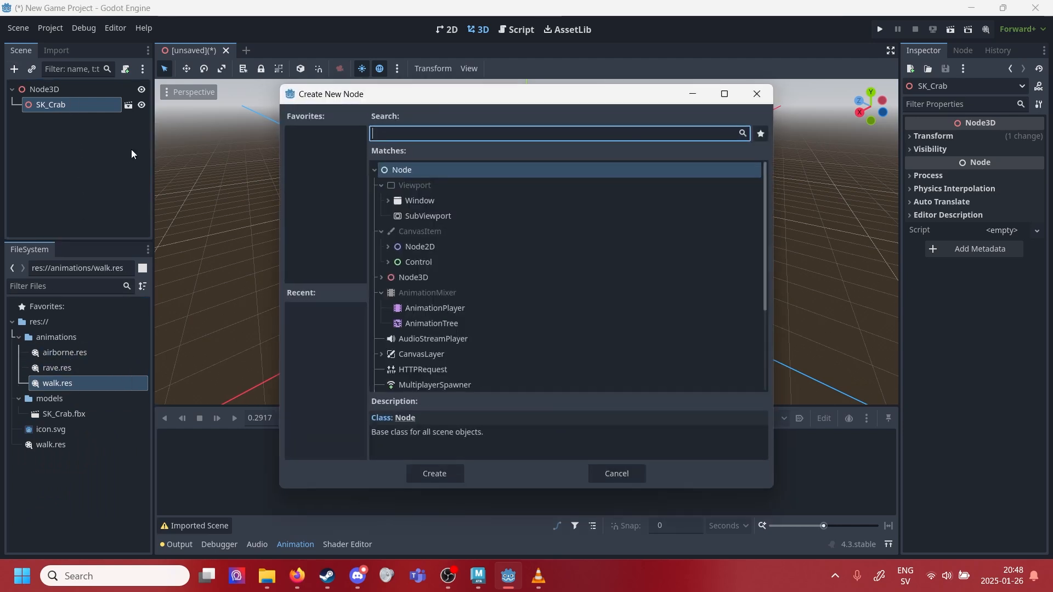
{"action": "left_click", "coordinate": [437, 309]}
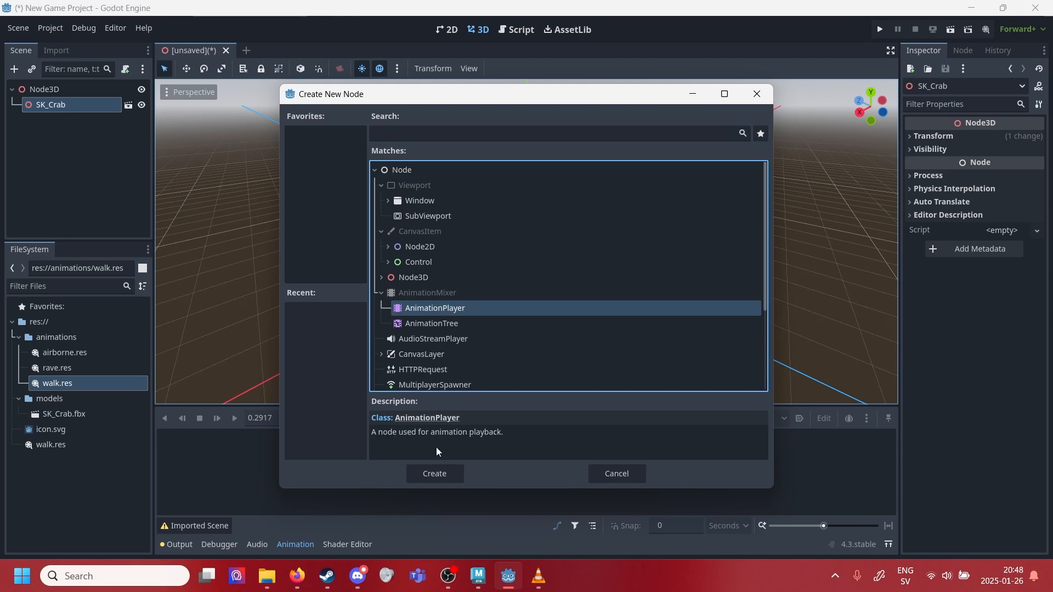
{"action": "left_click", "coordinate": [437, 466]}
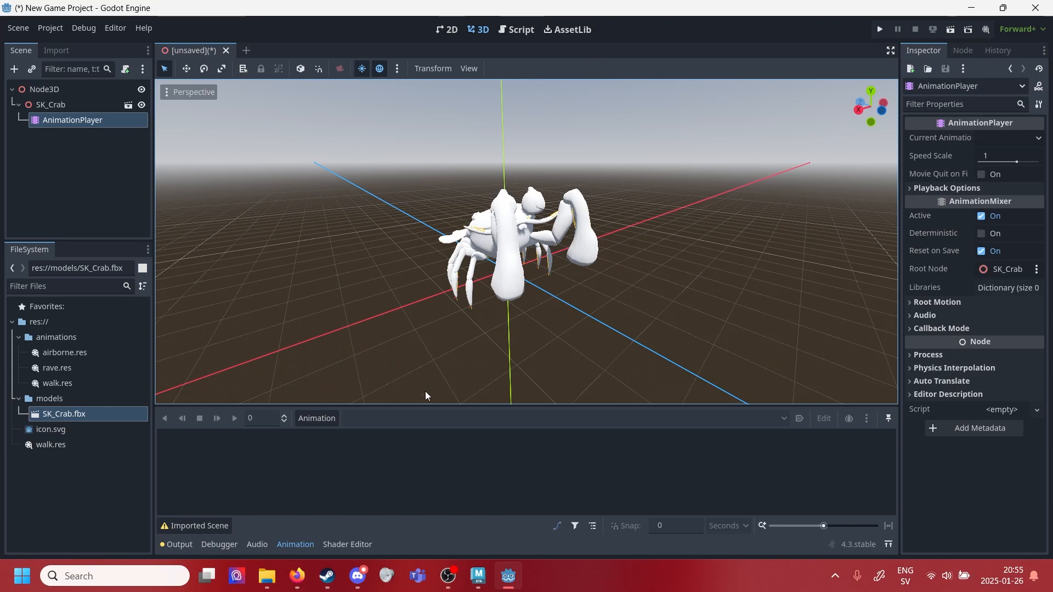
Create a new animation library named moveset for the AnimationPlayer
{"action": "left_click", "coordinate": [317, 418]}
{"action": "left_click", "coordinate": [331, 459]}
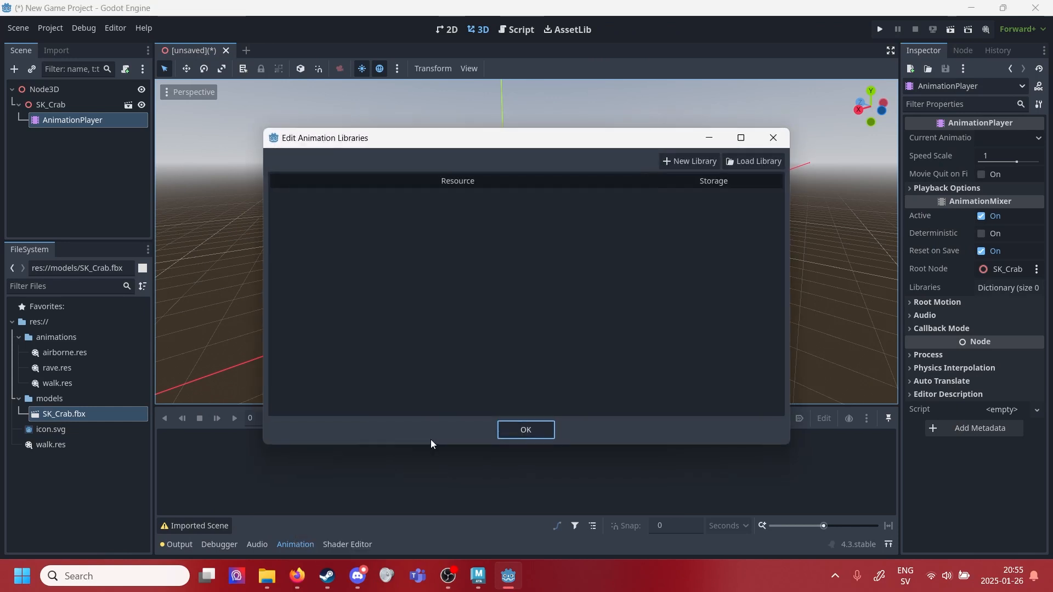
{"action": "left_click", "coordinate": [685, 166]}
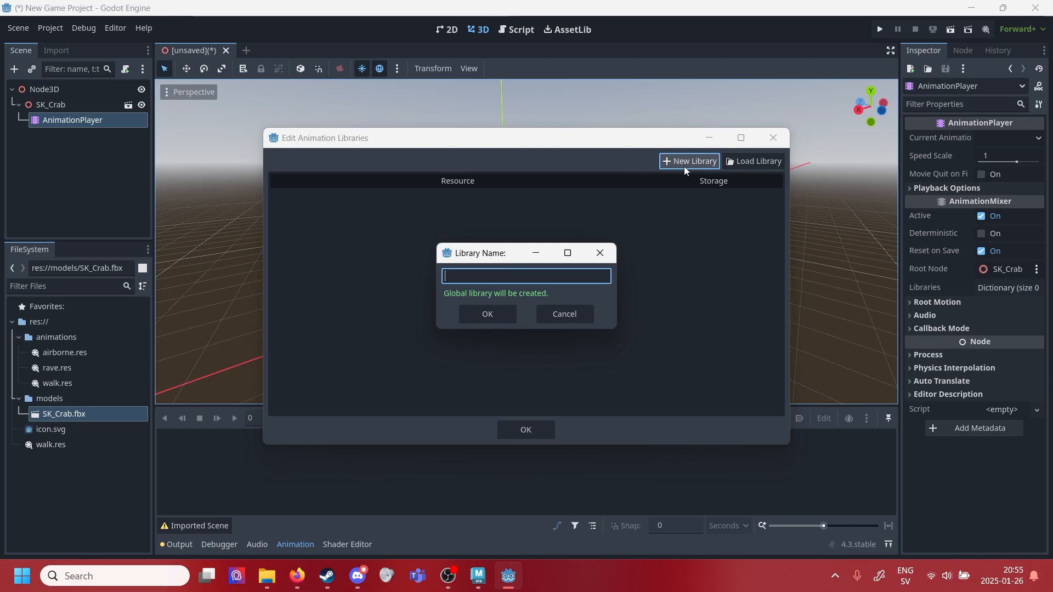
{"action": "type", "text": "moveset"}
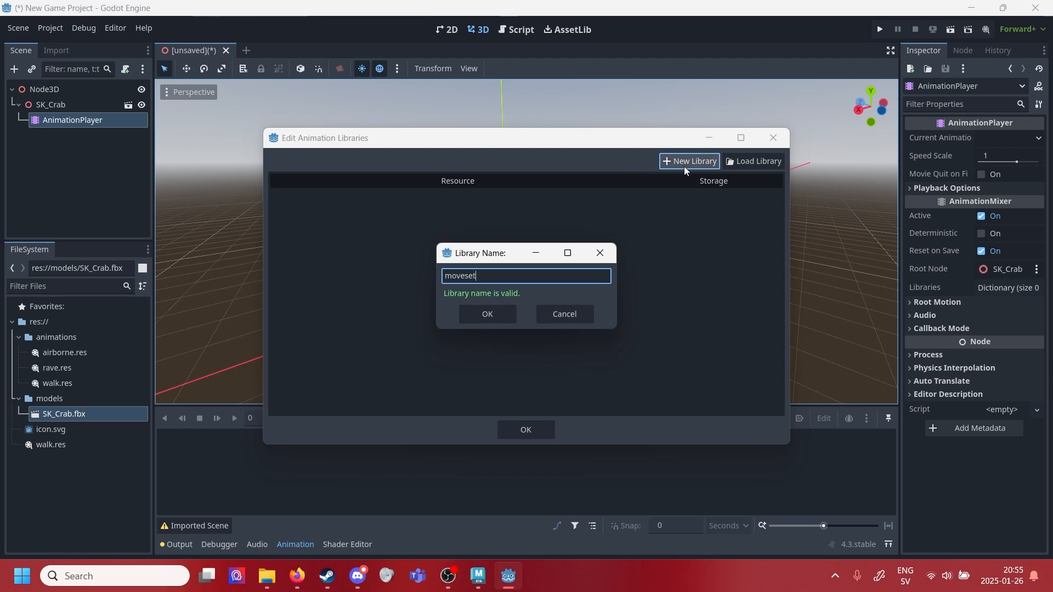
{"action": "key", "text": "Return"}
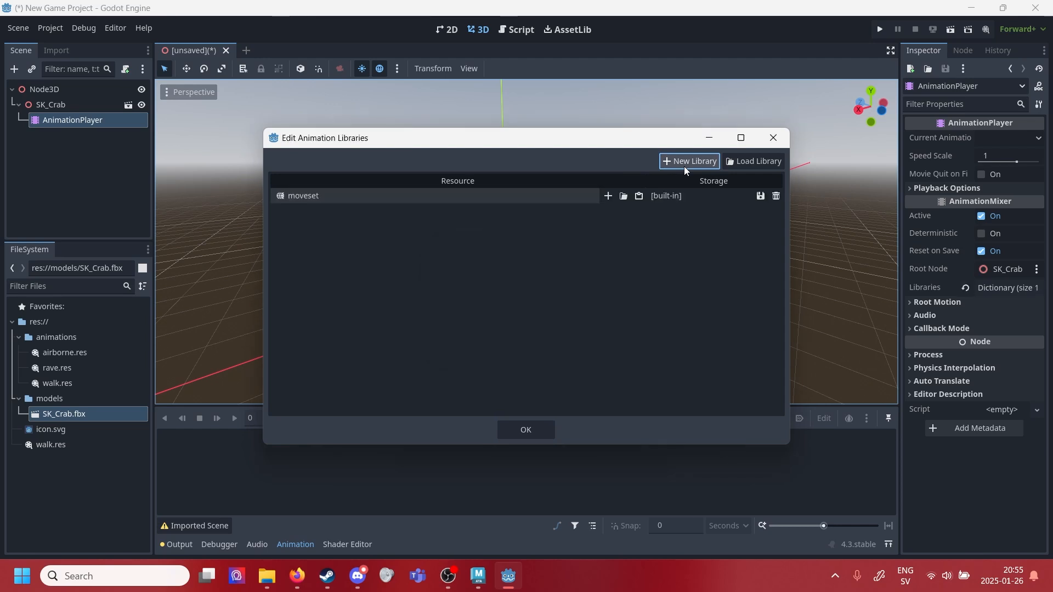
Load airborne.res, rave.res and walk.res from res://animations into the moveset library and close the library editor
{"action": "left_click", "coordinate": [624, 196]}
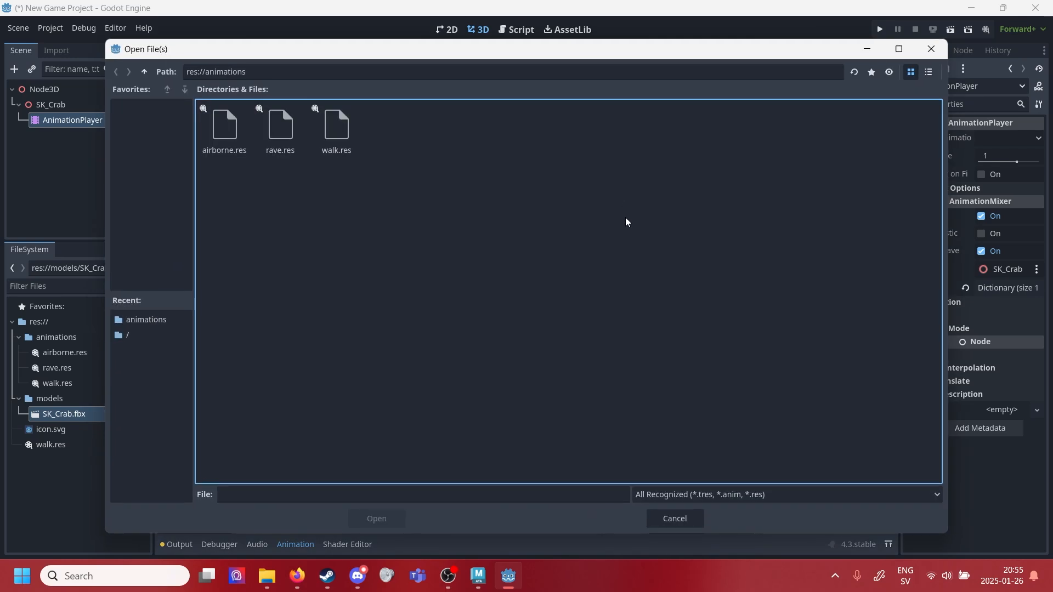
{"action": "left_click", "coordinate": [350, 141]}
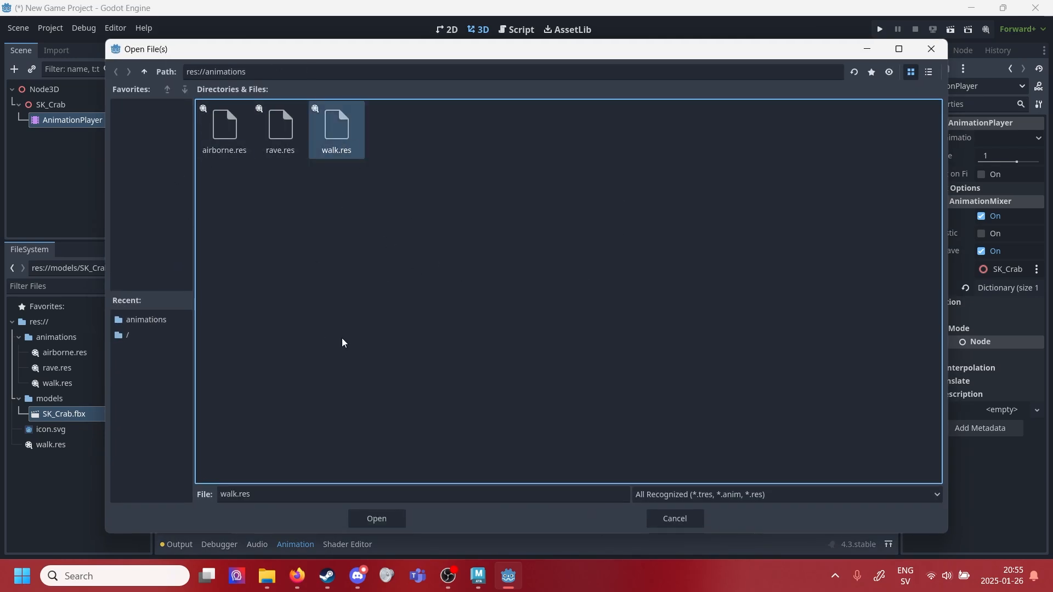
{"action": "left_click", "coordinate": [232, 143], "text": "shift"}
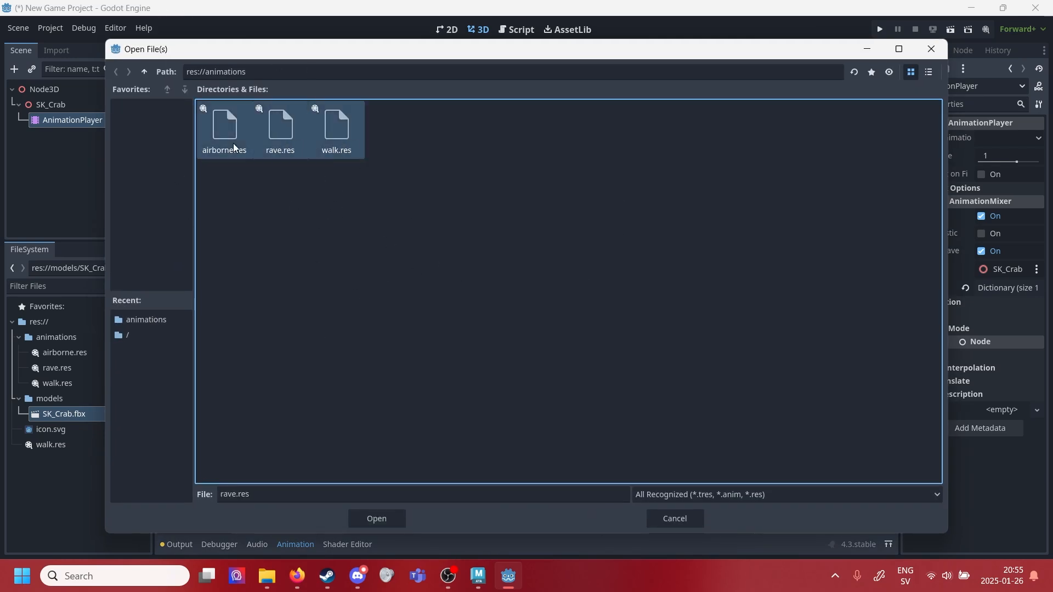
{"action": "left_click", "coordinate": [391, 520]}
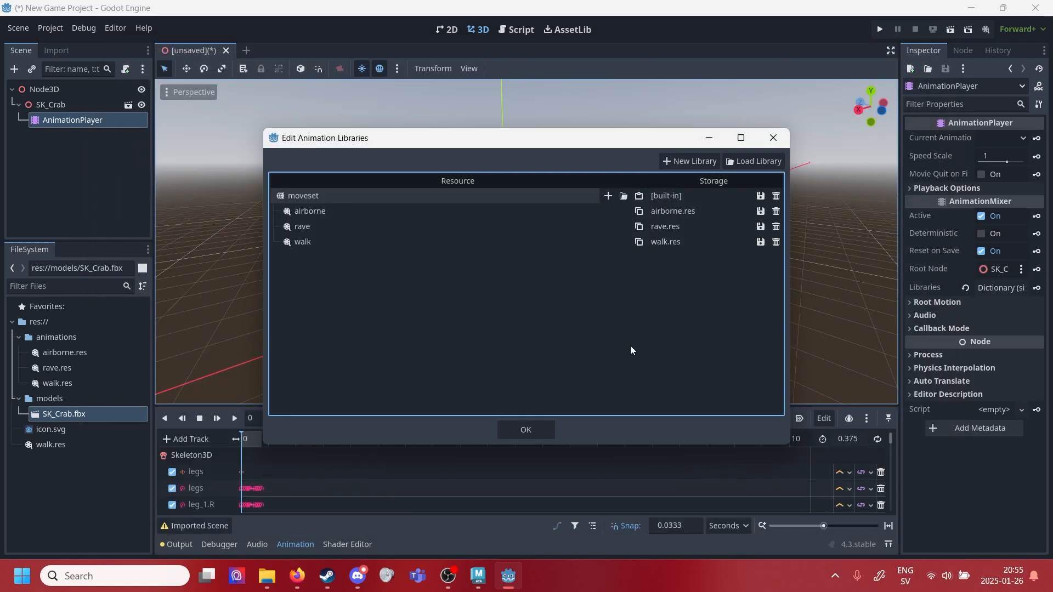
{"action": "left_click", "coordinate": [535, 435]}
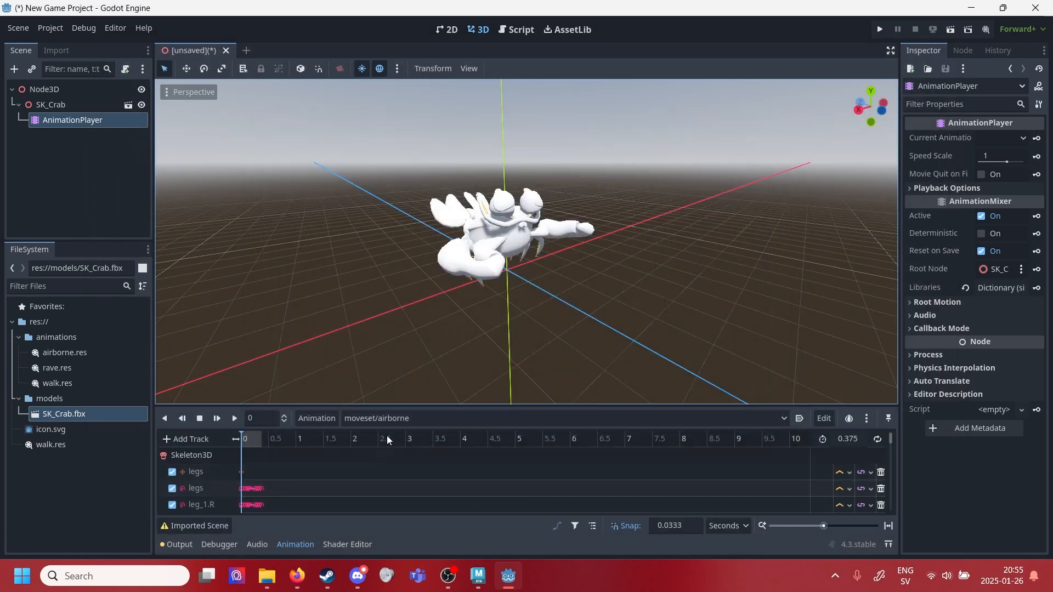
Switch the AnimationPlayer to moveset/rave and preview the animation on the crab, replaying it from a front view
{"action": "left_click", "coordinate": [379, 419]}
{"action": "left_click", "coordinate": [417, 465]}
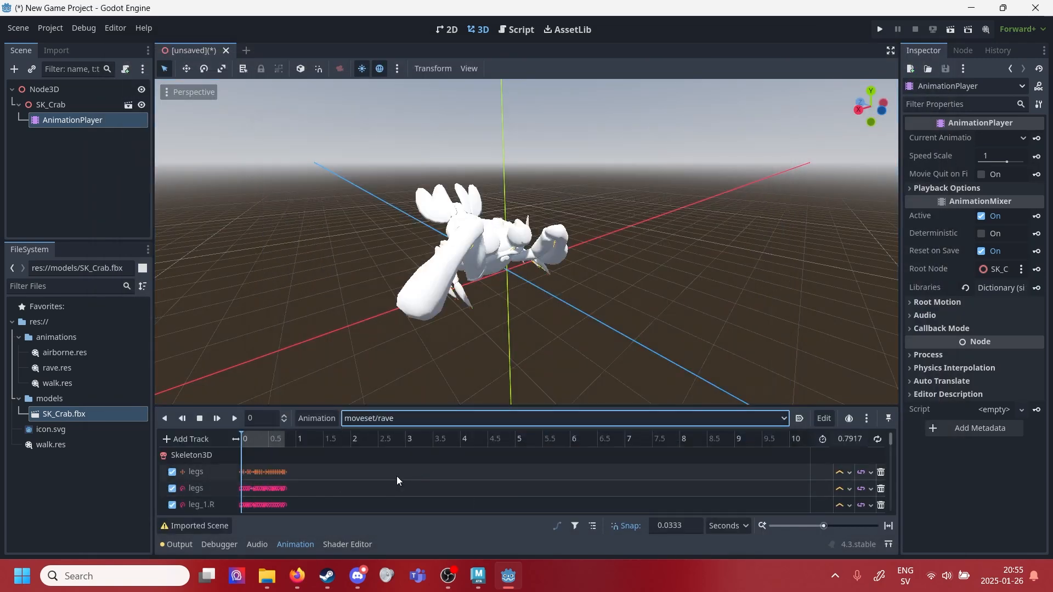
{"action": "left_click", "coordinate": [231, 422]}
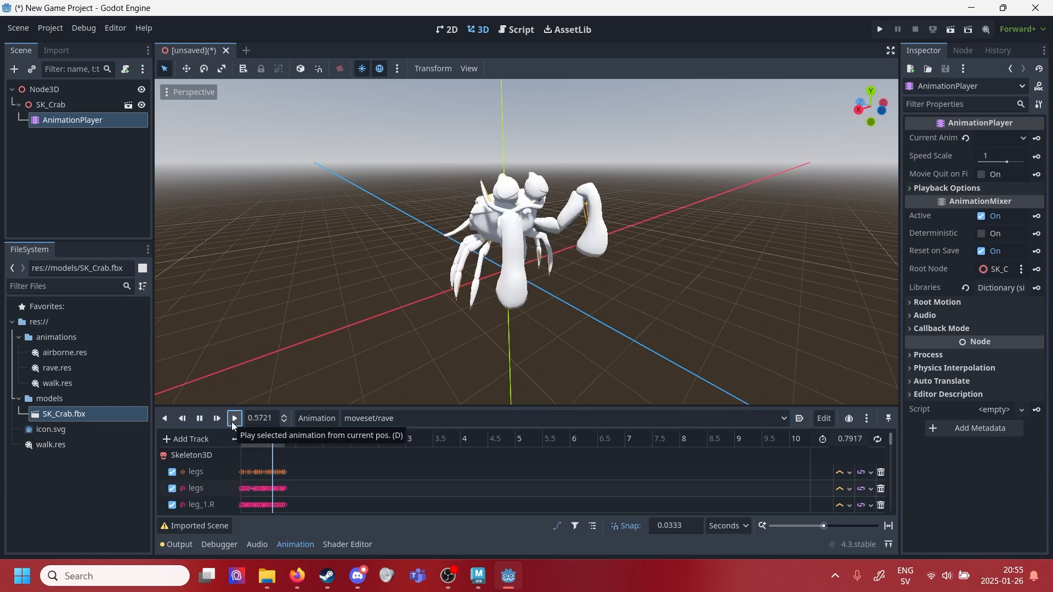
{"action": "left_click", "coordinate": [392, 421]}
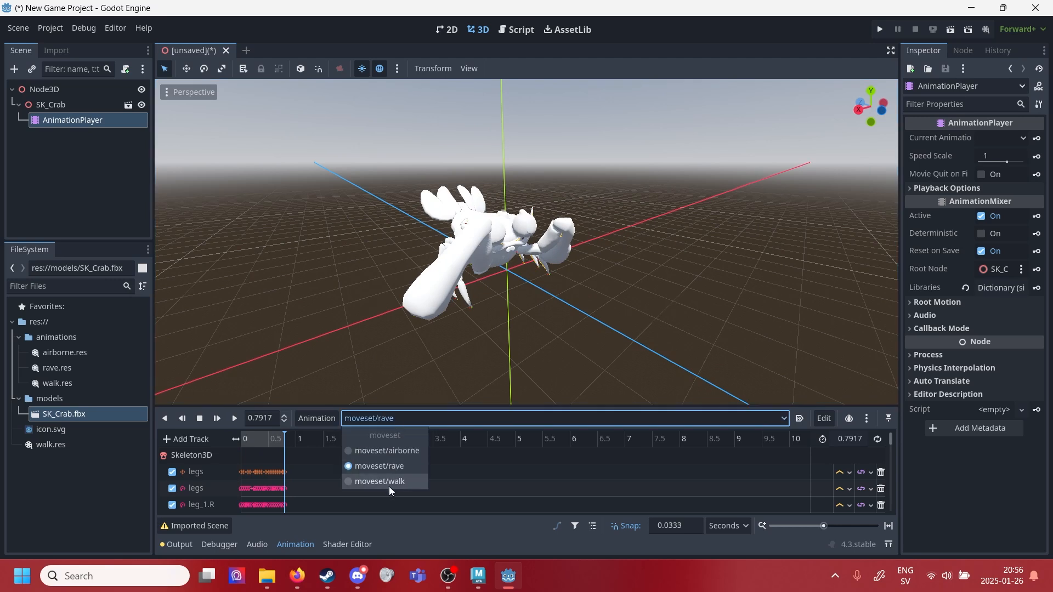
{"action": "left_click", "coordinate": [372, 418]}
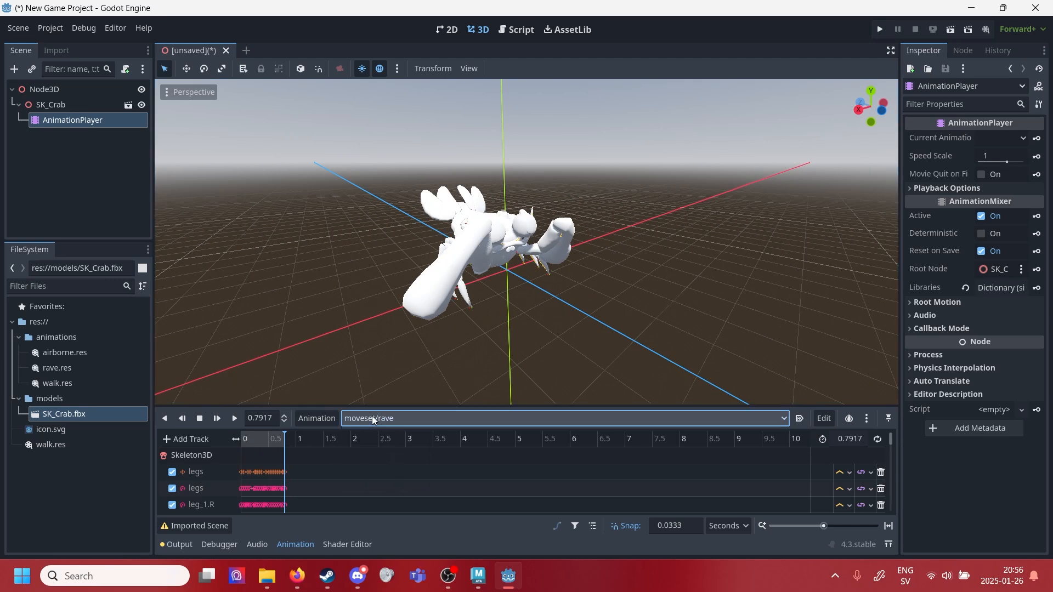
{"action": "left_click", "coordinate": [235, 422]}
{"action": "middle_click_drag", "start_coordinate": [658, 239], "coordinate": [603, 239]}
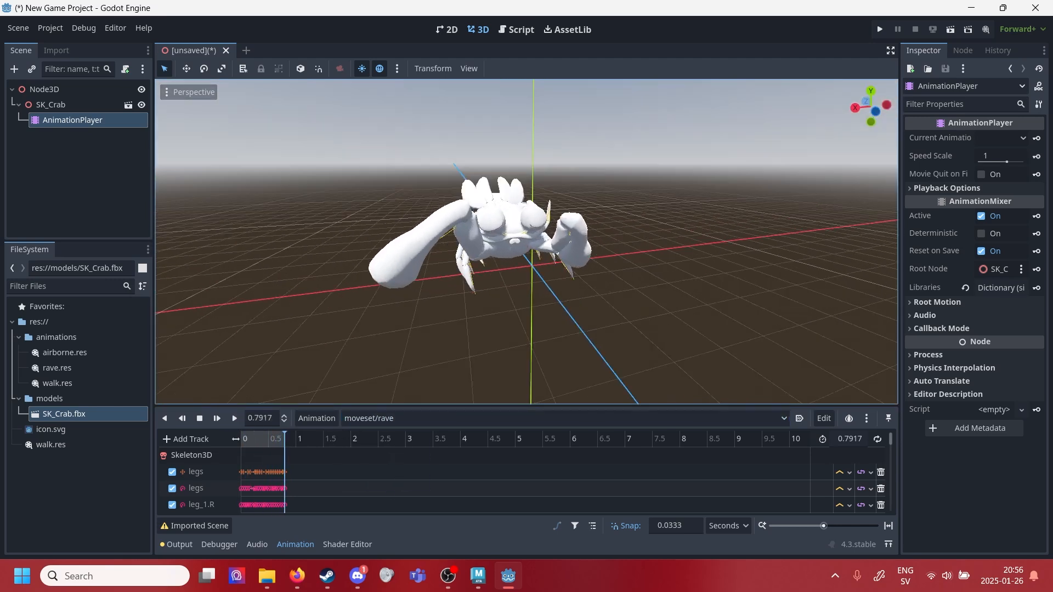
{"action": "right_click_drag", "start_coordinate": [386, 357], "coordinate": [383, 347]}
{"action": "key", "text": "s"}
{"action": "left_click", "coordinate": [237, 419]}
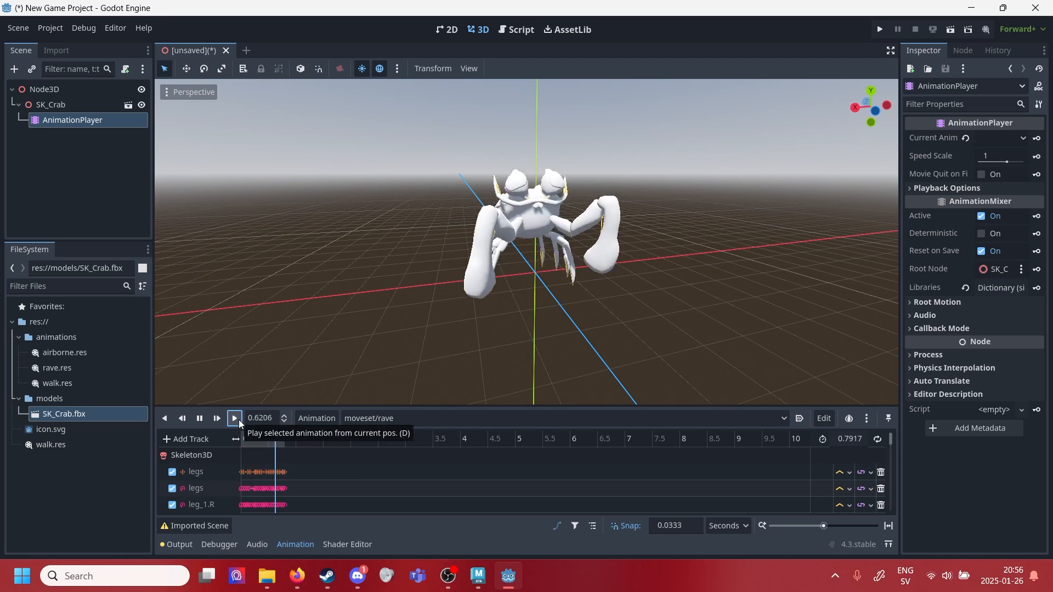